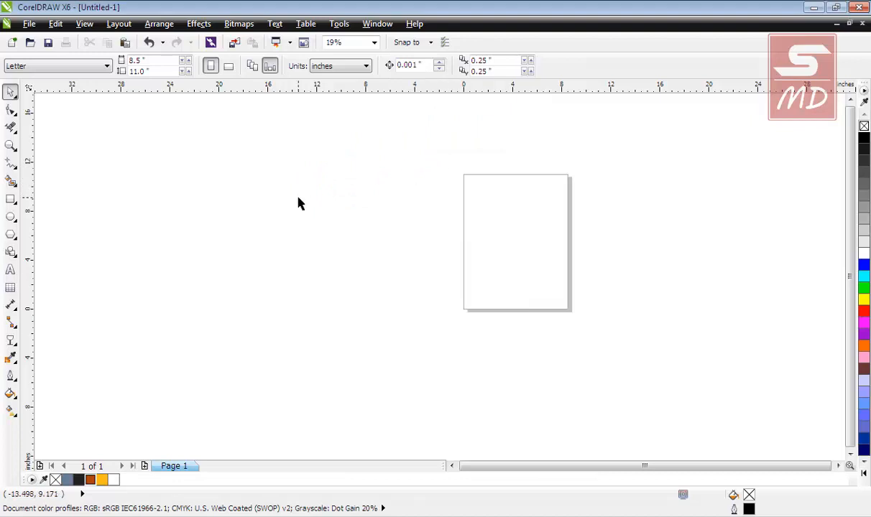
Draw a regular pentagon about 11.9 by 11.3 inches on the blank area beside the page and shift it slightly upward.
left_click(12, 235)
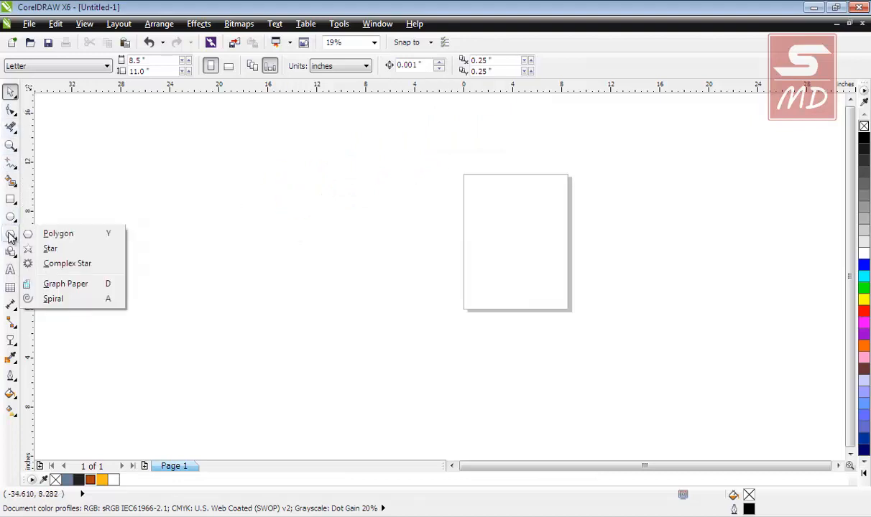
left_click(58, 234)
key("ctrl")
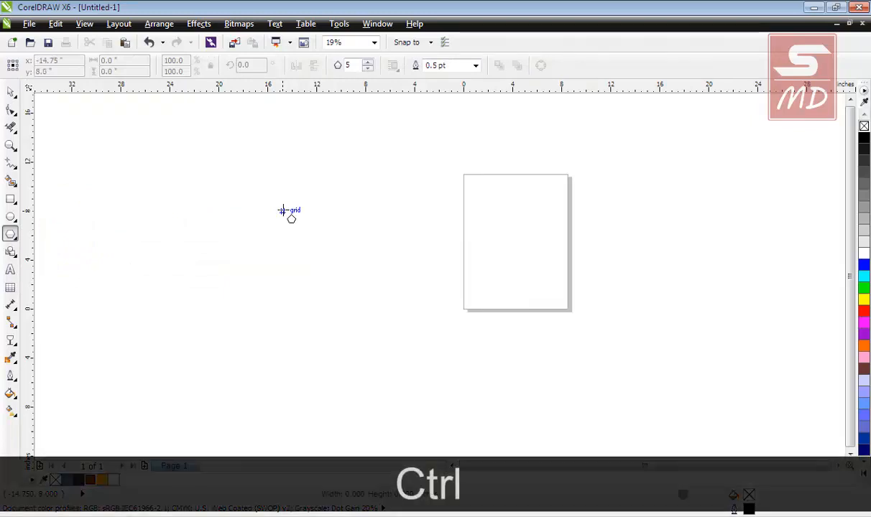
left_click_drag(283, 211, 438, 327)
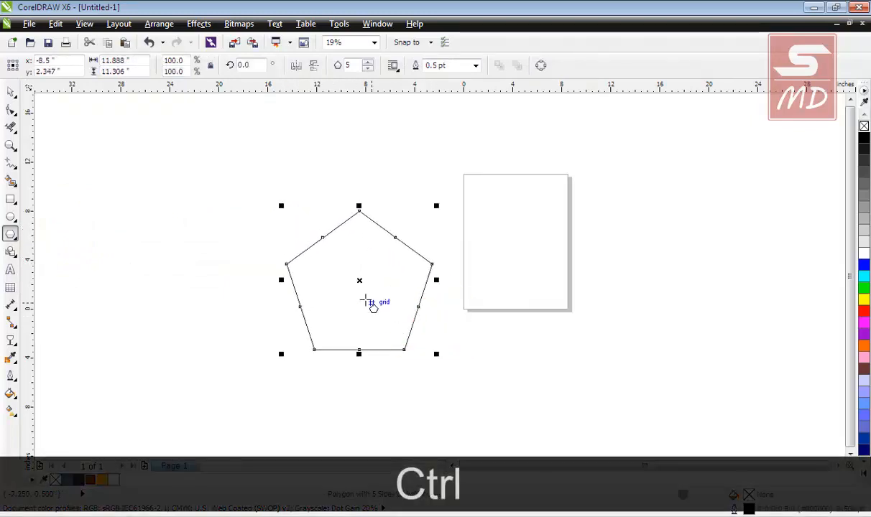
left_click_drag(356, 283, 366, 258)
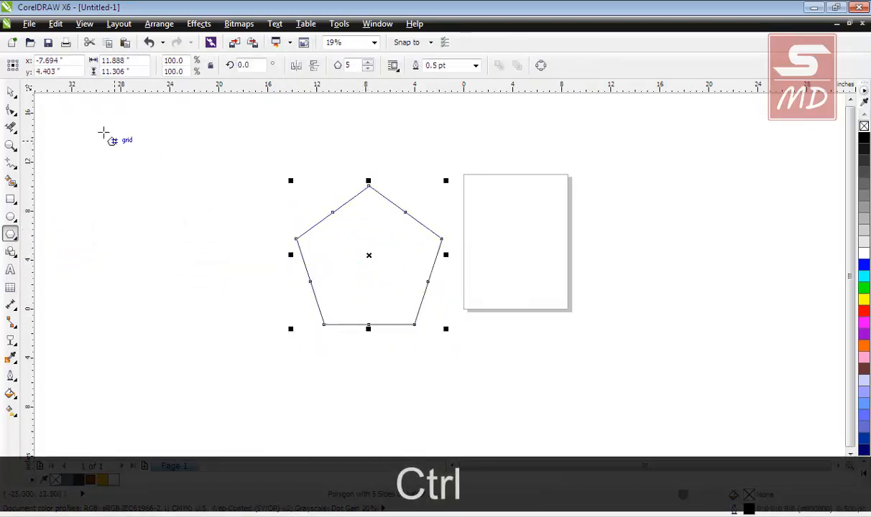
Change the polygon's number of sides to 6.
left_click(11, 92)
left_click(118, 152)
left_click(389, 259)
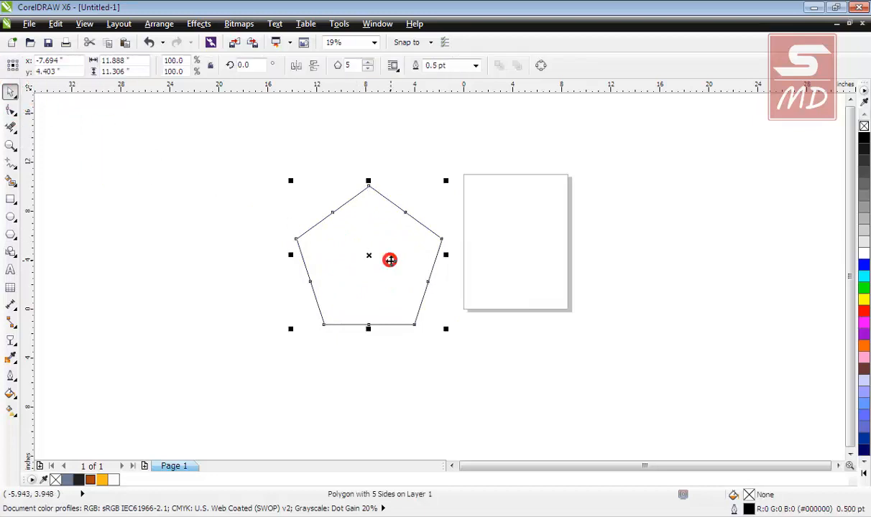
left_click(367, 62)
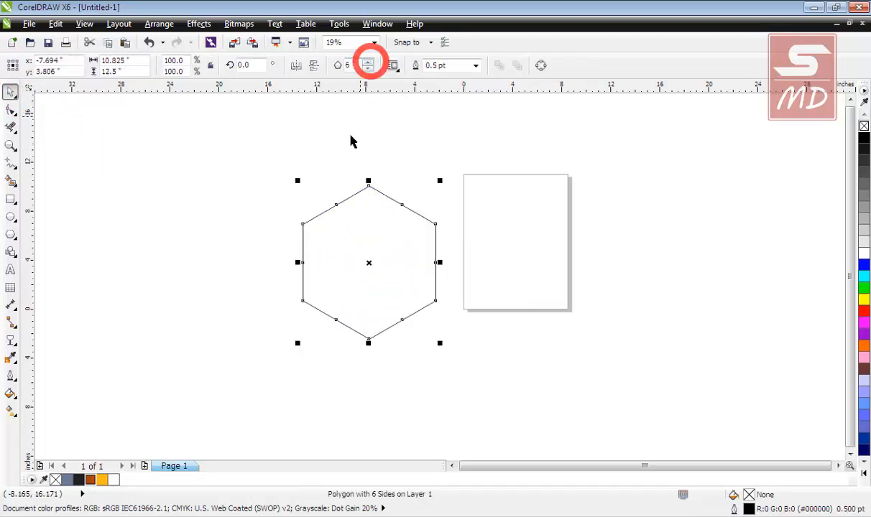
left_click(351, 141)
left_click(364, 240)
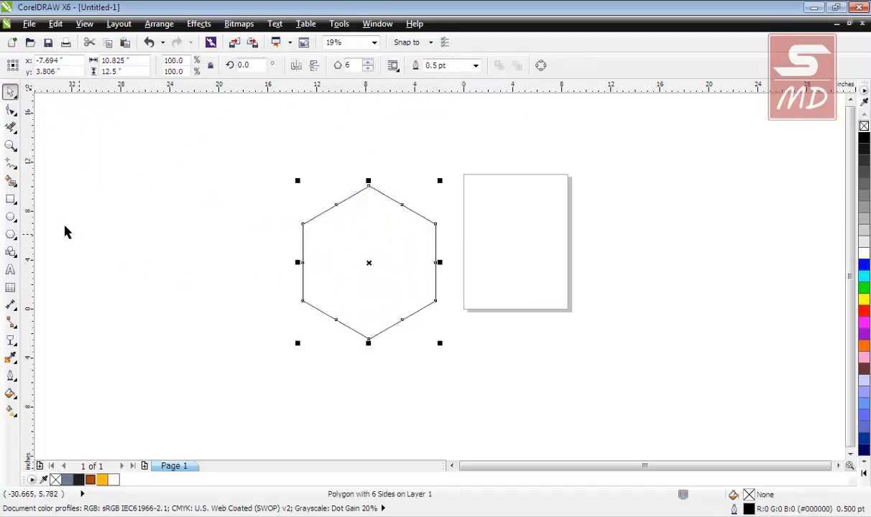
Draw two straight Freehand lines from the hexagon's top vertex to its lower-right and lower-left vertices.
left_click(12, 169)
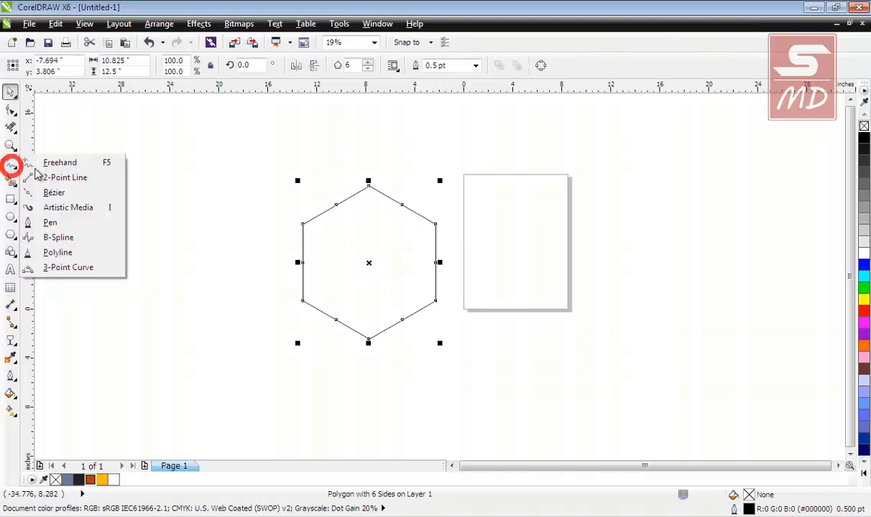
left_click(72, 165)
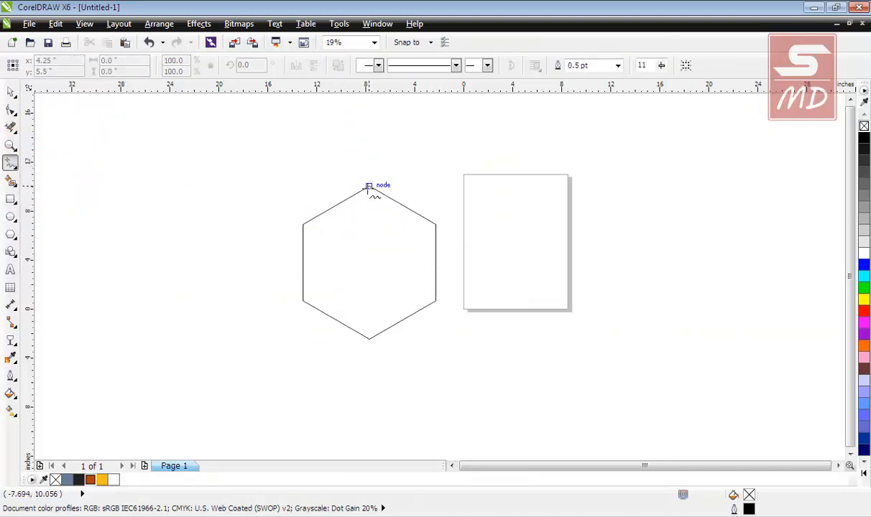
left_click(368, 188)
left_click(434, 300)
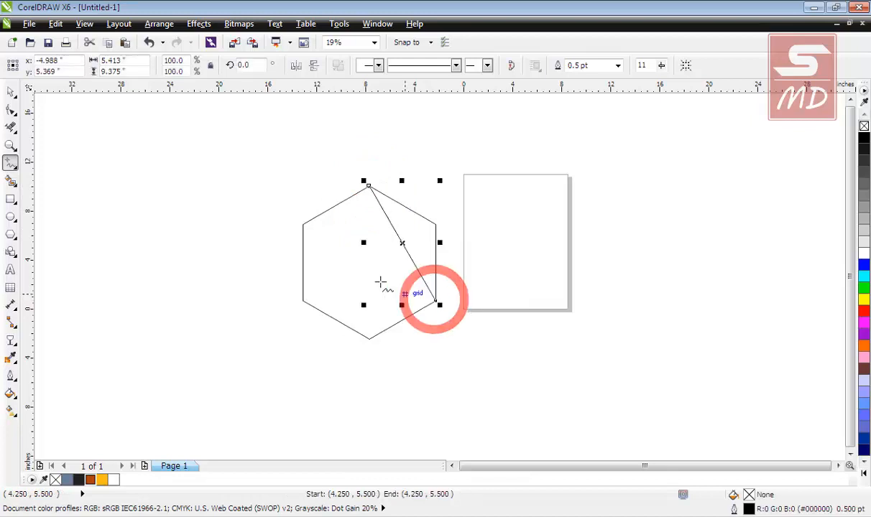
left_click(368, 187)
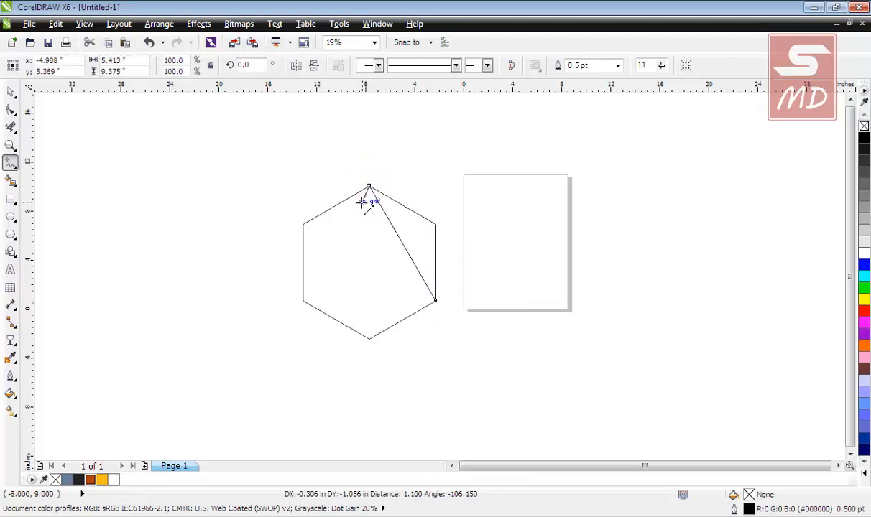
left_click(303, 301)
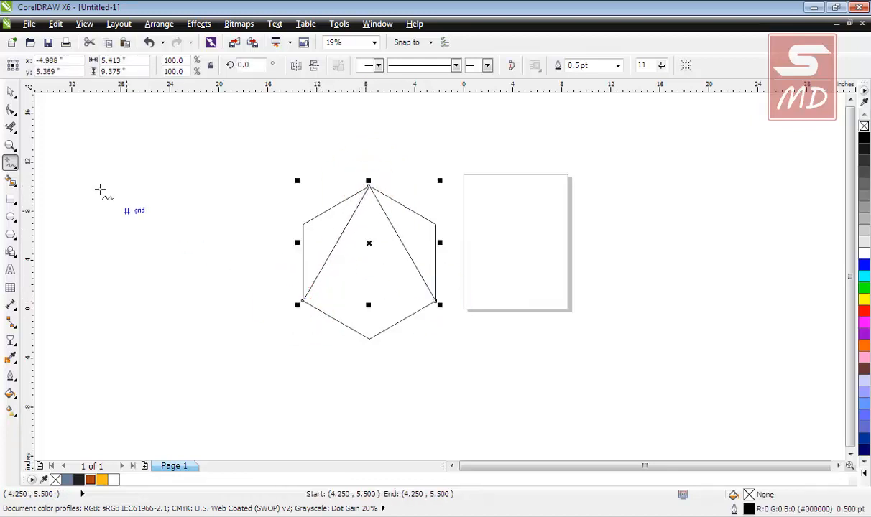
left_click(10, 92)
left_click(113, 162)
left_click(362, 257)
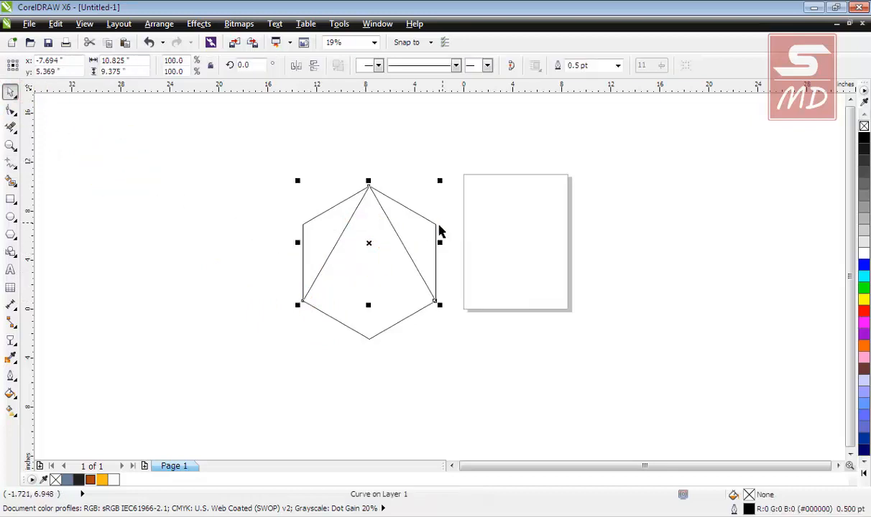
Make a smaller concentric copy of the hexagon, scaled to about 47.1% from its centre.
left_click(408, 345)
left_click(382, 330)
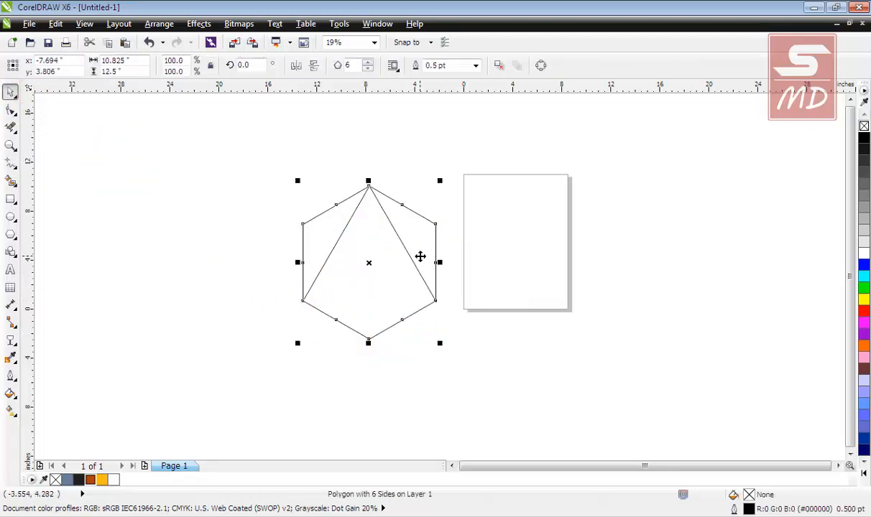
scroll(420, 256, "up", 2)
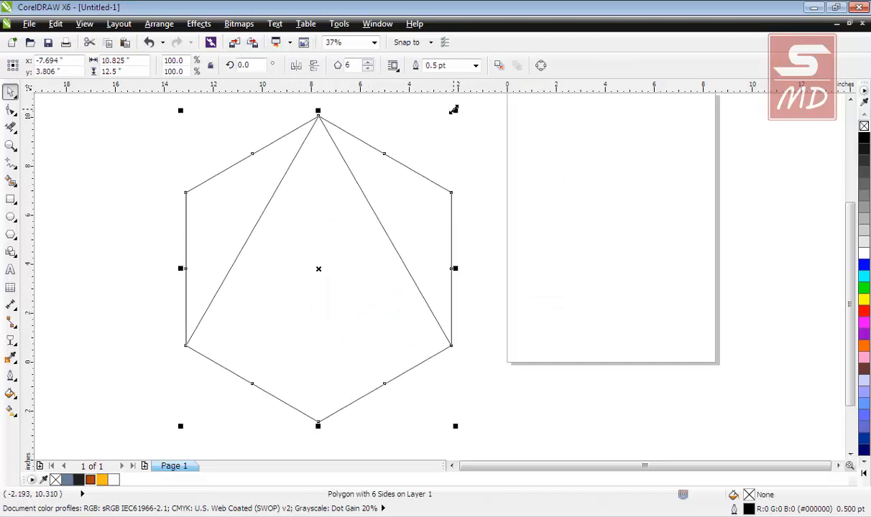
left_click_drag(454, 110, 416, 191)
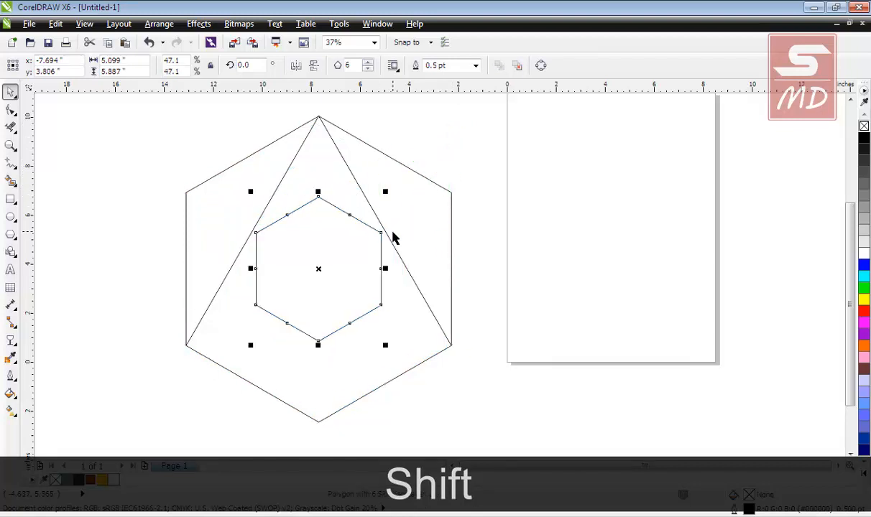
Enlarge the inner hexagon from its centre to about 5.4 by 6.3 inches so its upper side corners touch the diagonal lines.
scroll(383, 235, "up", 3)
scroll(383, 235, "down", 1)
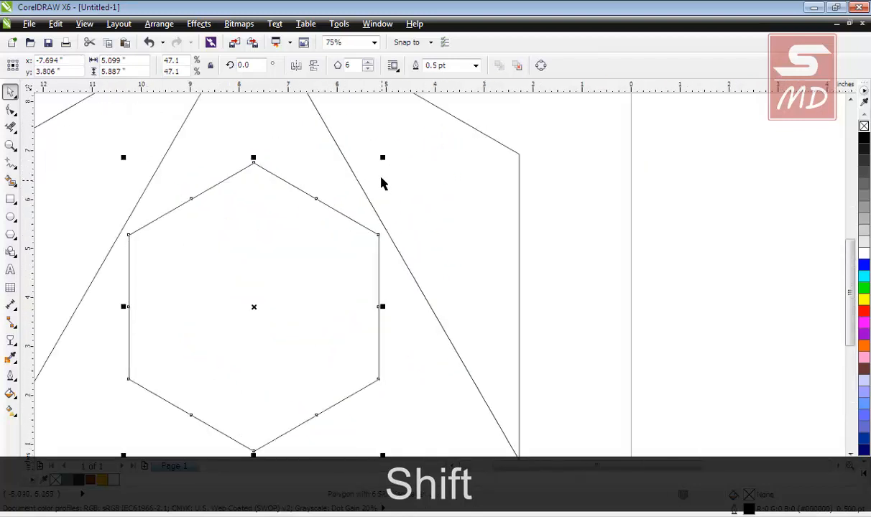
scroll(381, 158, "up", 2)
left_click_drag(381, 157, 415, 139)
scroll(414, 139, "down", 5)
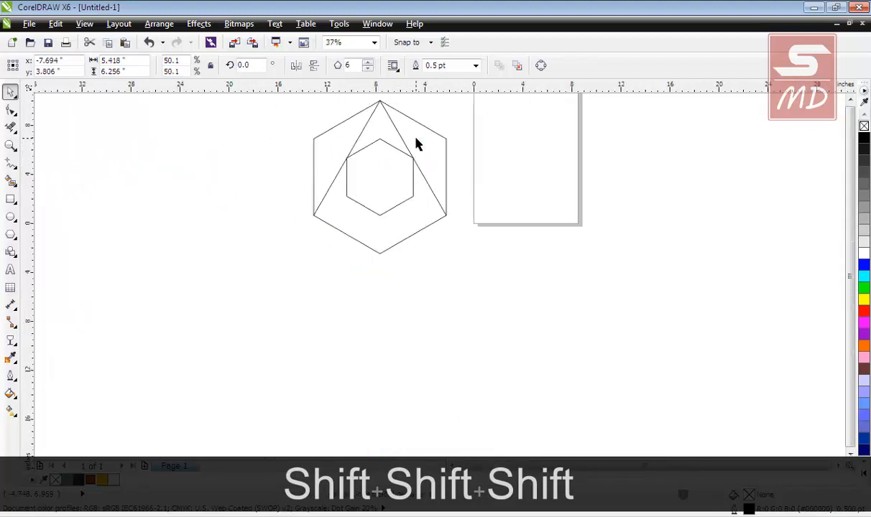
left_click(242, 174)
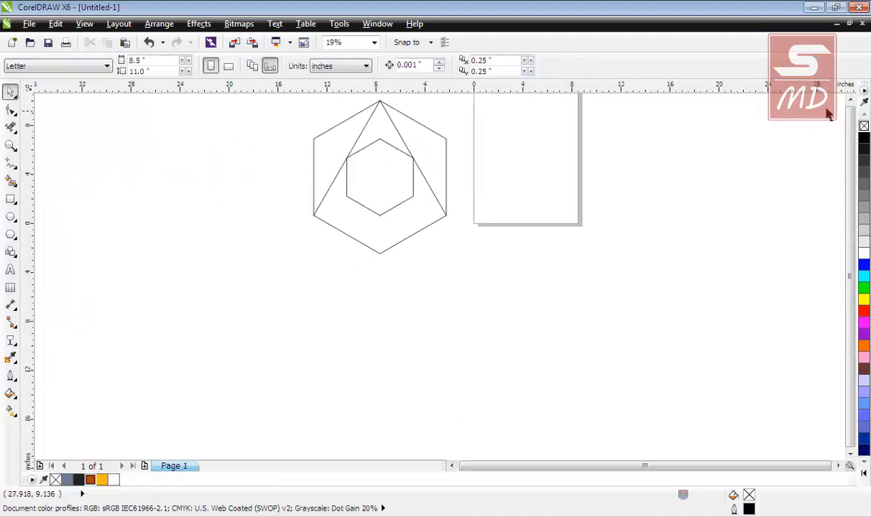
Connect the outer hexagon's top, upper-left and upper-right vertices to the matching inner hexagon corners with straight Freehand lines.
left_click(849, 101)
left_click(849, 101)
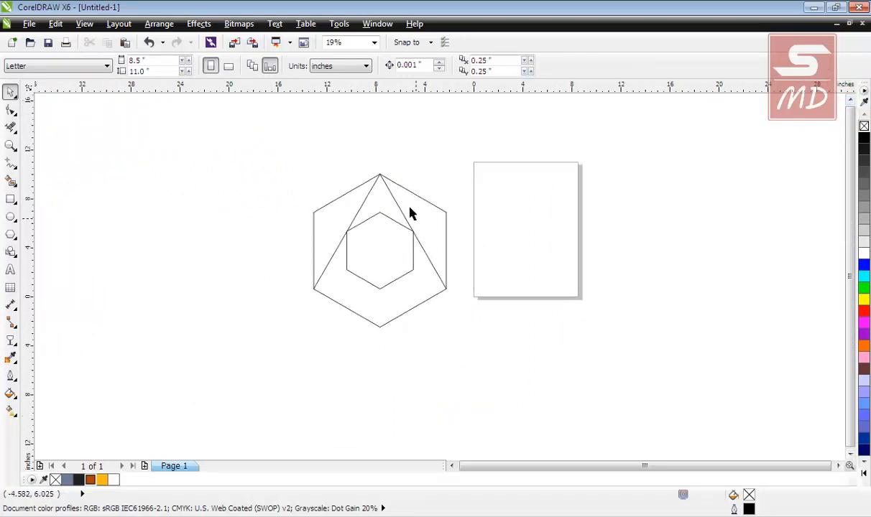
scroll(390, 175, "up", 2)
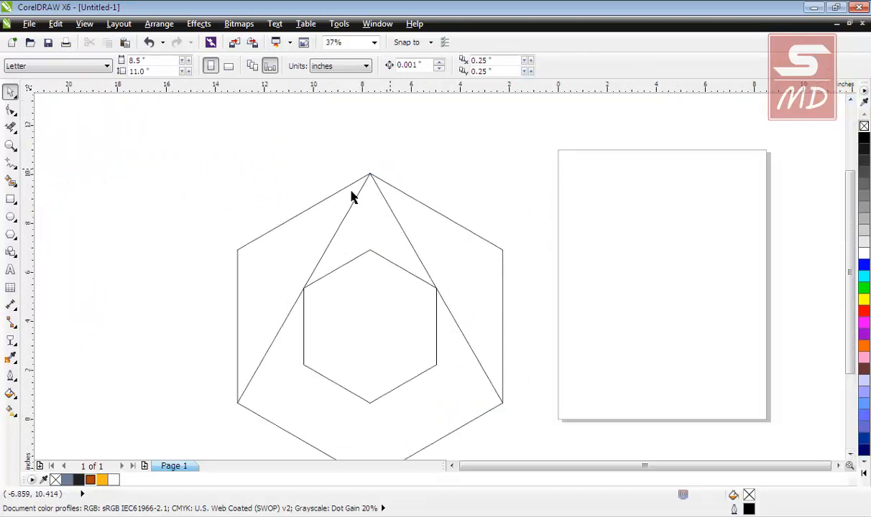
left_click(11, 164)
left_click_drag(369, 173, 369, 254)
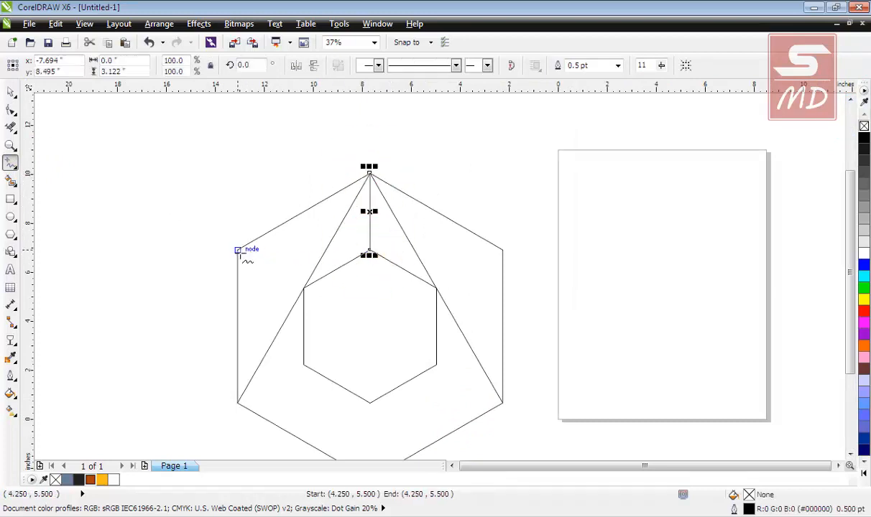
mouse_move(237, 249)
left_mouse_down()
mouse_move(311, 292)
mouse_move(304, 287)
left_mouse_up()
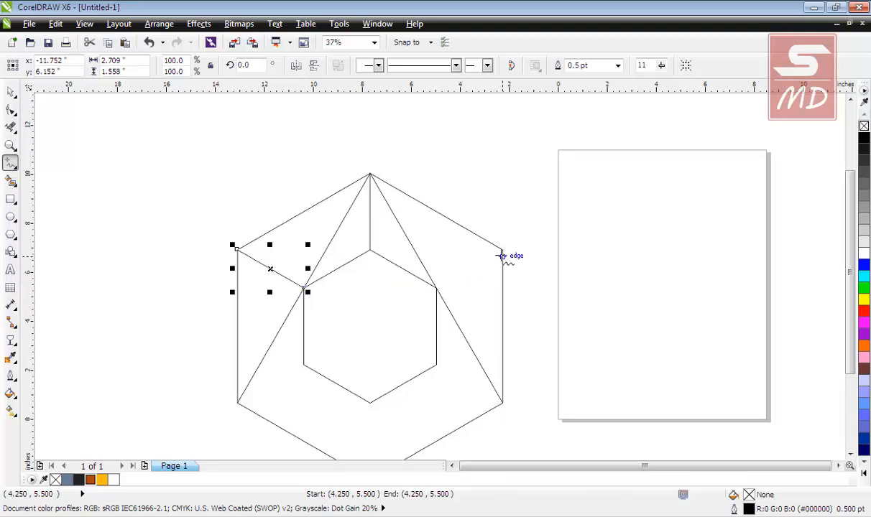
left_click_drag(502, 250, 436, 288)
Draw straight lines from the inner hexagon's bottom, lower-left and lower-right corners to the outer hexagon's bottom vertex.
left_click(849, 454)
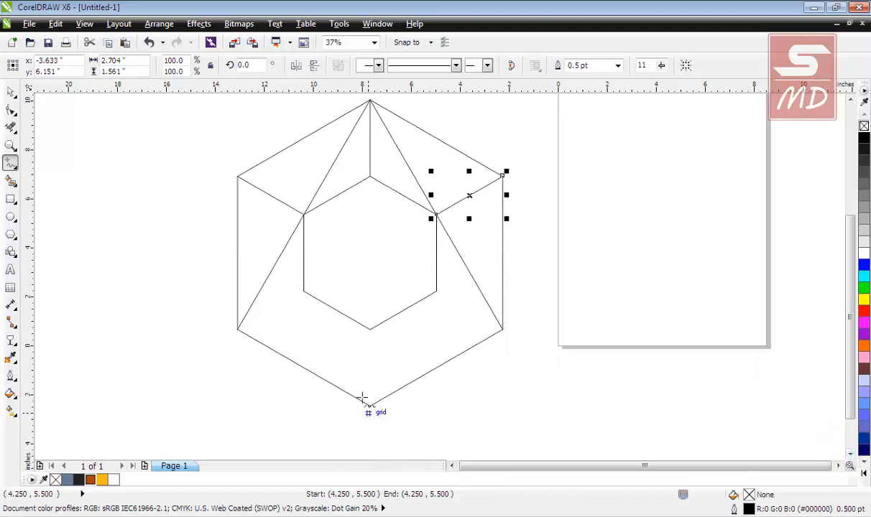
left_click(370, 331)
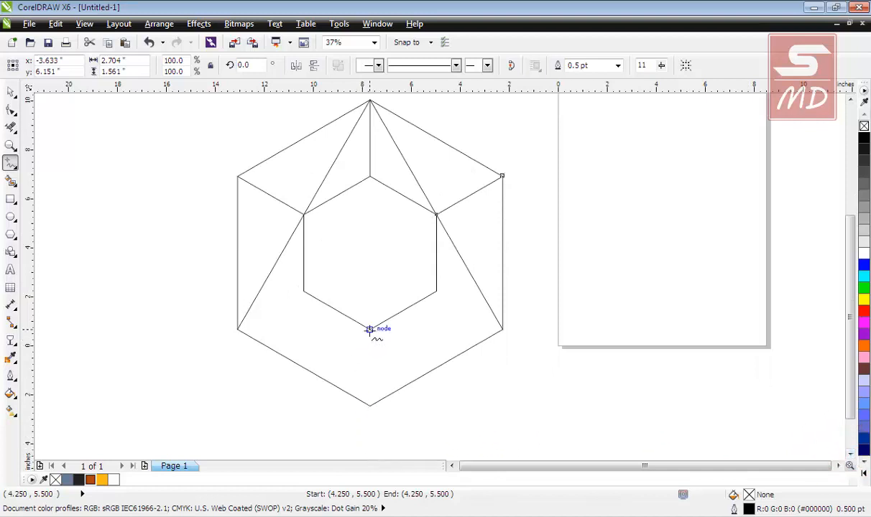
left_click(370, 404)
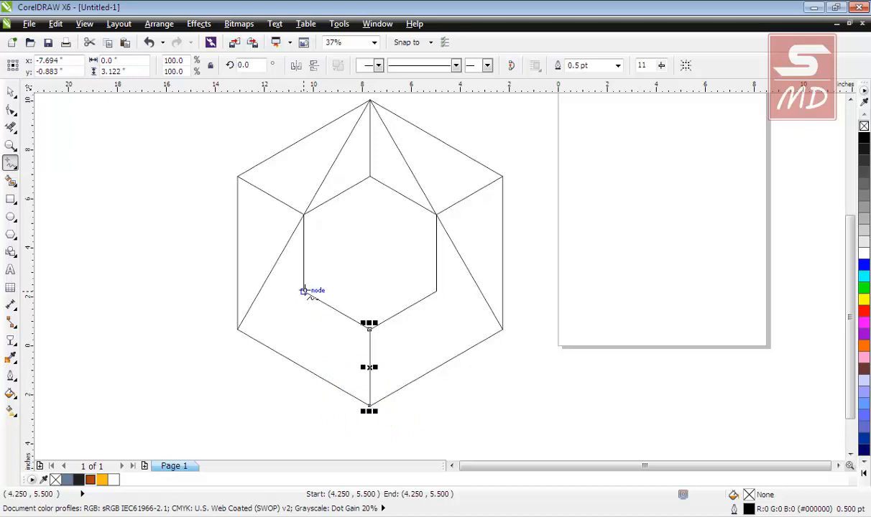
left_click(303, 291)
left_click(370, 405)
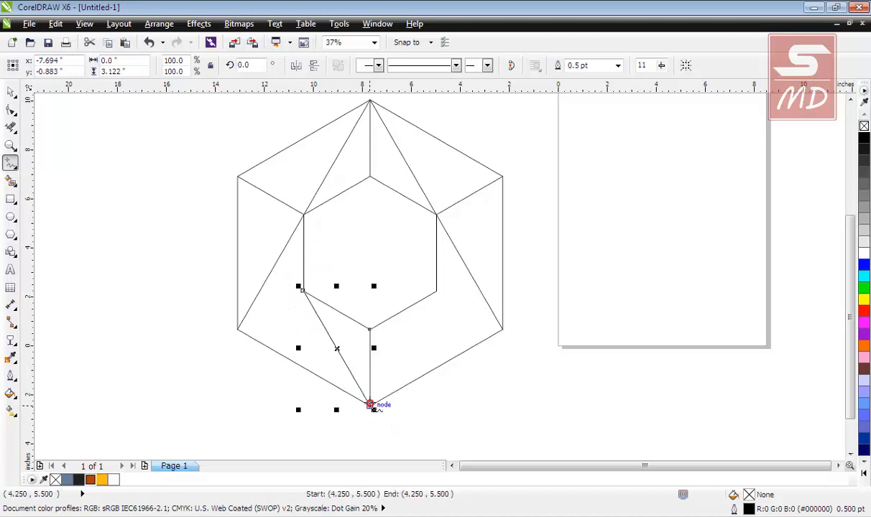
left_click(436, 290)
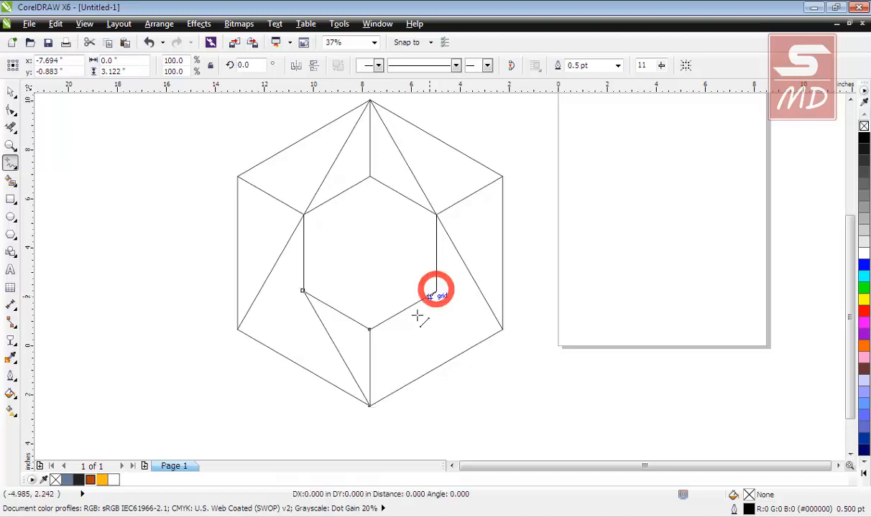
left_click(370, 404)
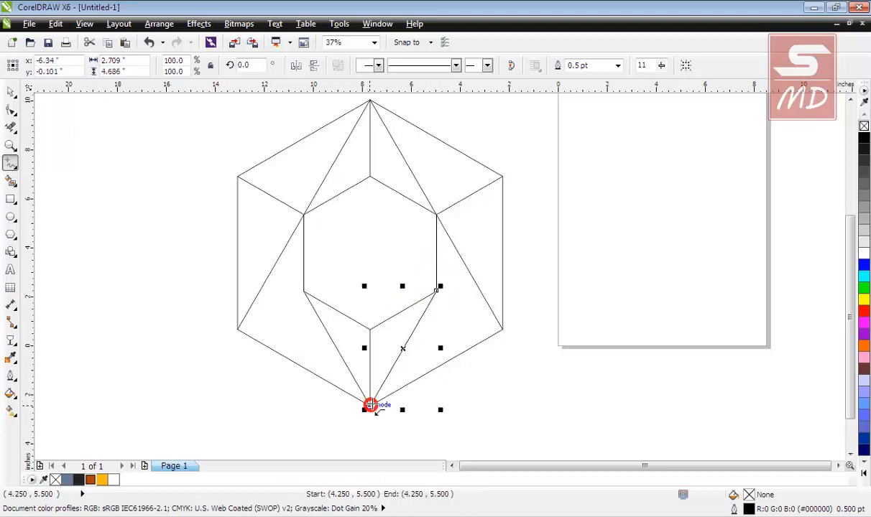
Connect the inner hexagon's lower-right and lower-left corners to the matching outer vertices with straight lines.
left_click(436, 290)
left_click(505, 331)
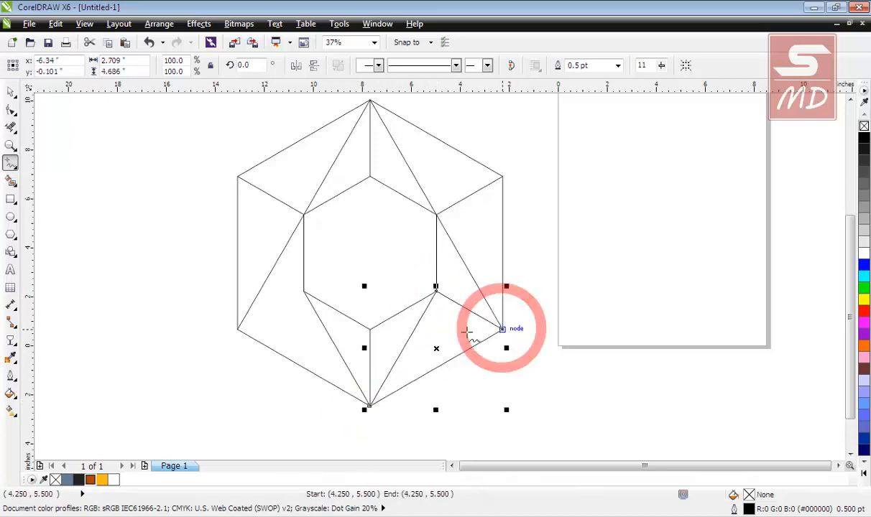
left_click(303, 291)
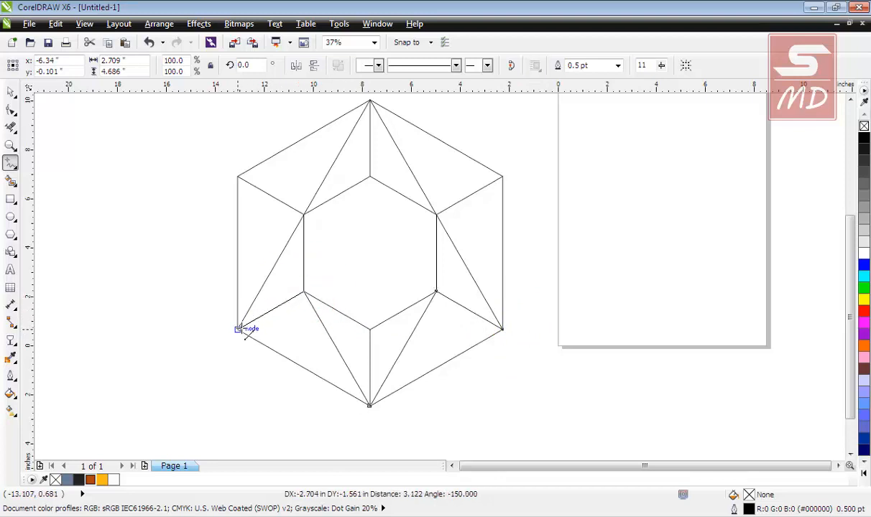
left_click(237, 329)
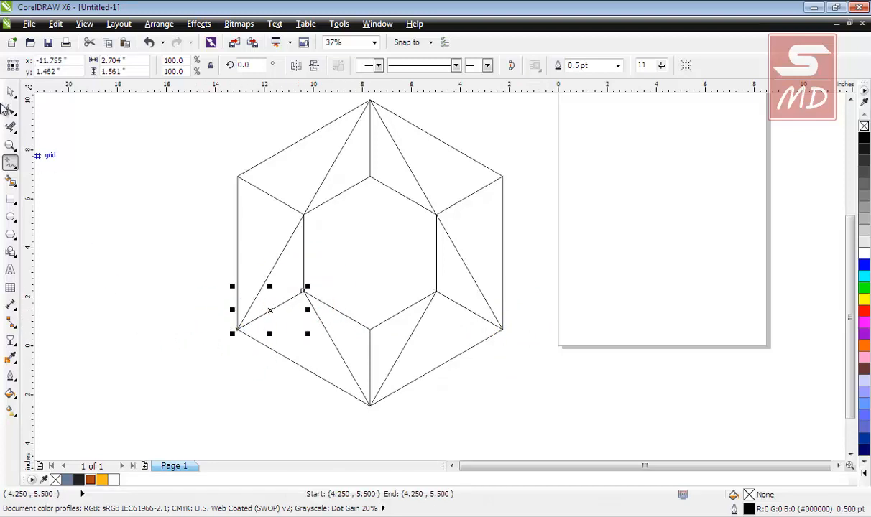
left_click(10, 92)
left_click(89, 158)
Fill all twelve facets between the outer and inner hexagons with blue-grey (C40 M20 Y0 K40) using Smart Fill.
scroll(155, 208, "down", 2)
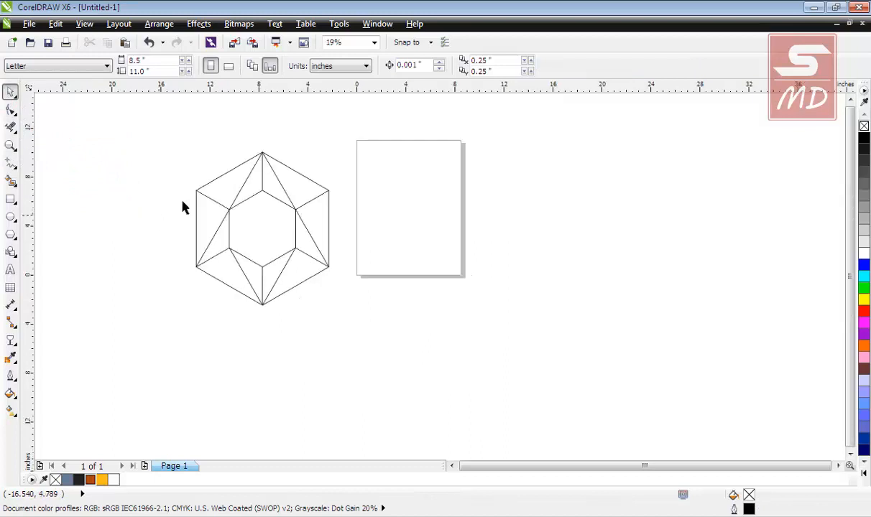
scroll(214, 178, "up", 2)
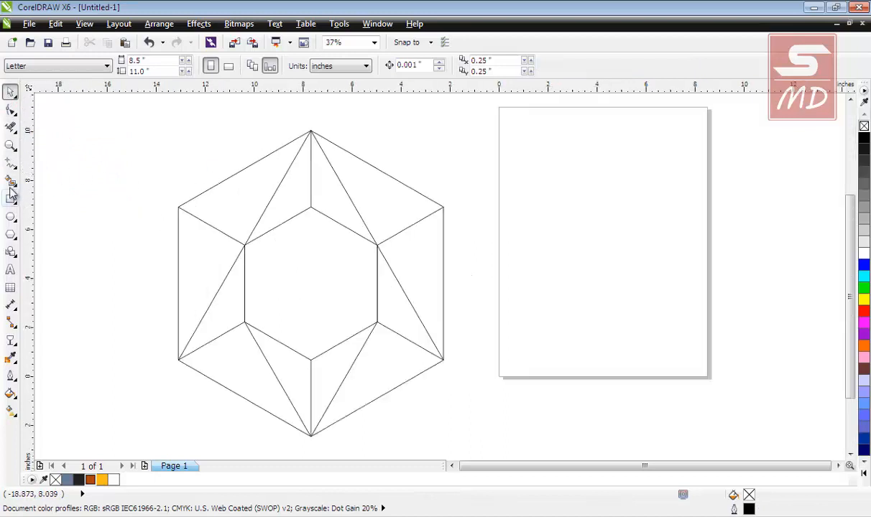
left_click(10, 181)
left_click(223, 194)
left_click(297, 200)
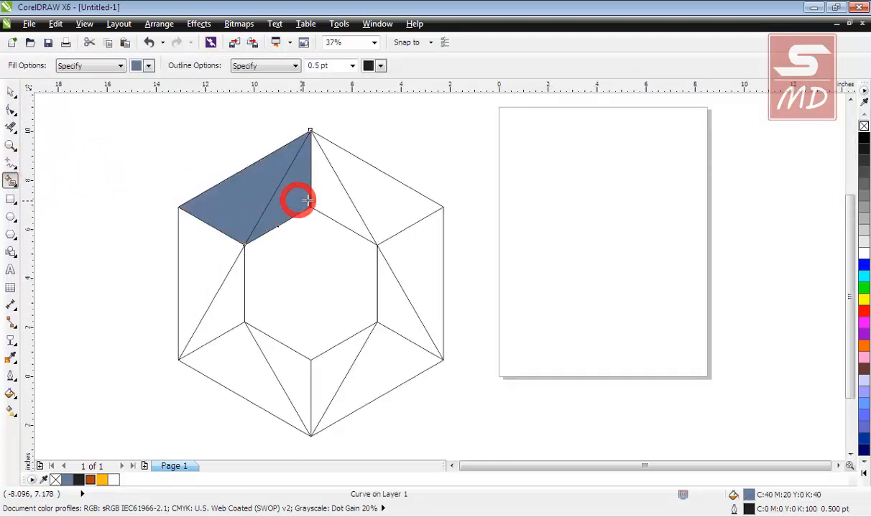
left_click(316, 192)
left_click(349, 176)
left_click(409, 252)
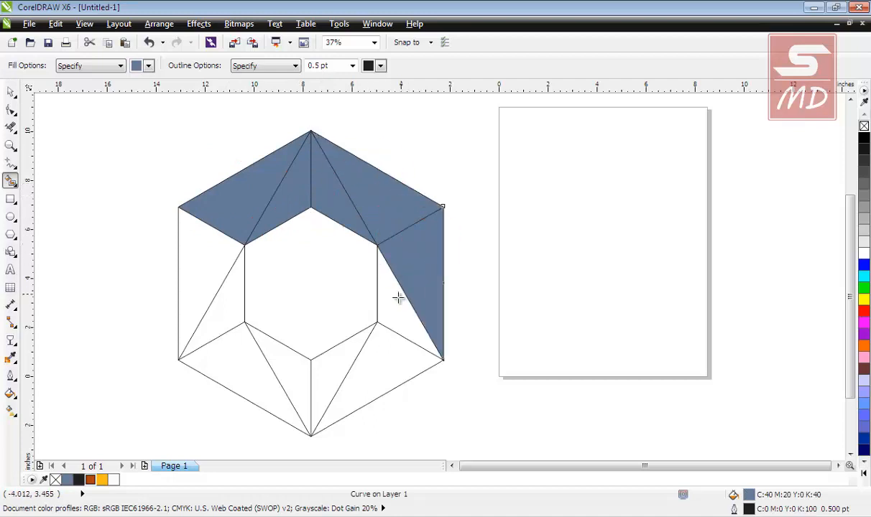
left_click(380, 286)
left_click(381, 342)
left_click(336, 359)
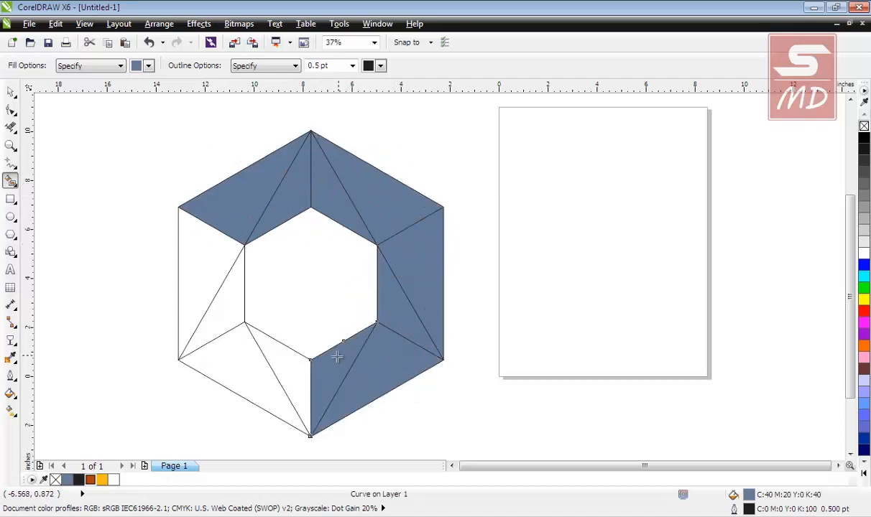
left_click(295, 369)
left_click(254, 372)
left_click(220, 305)
left_click(196, 281)
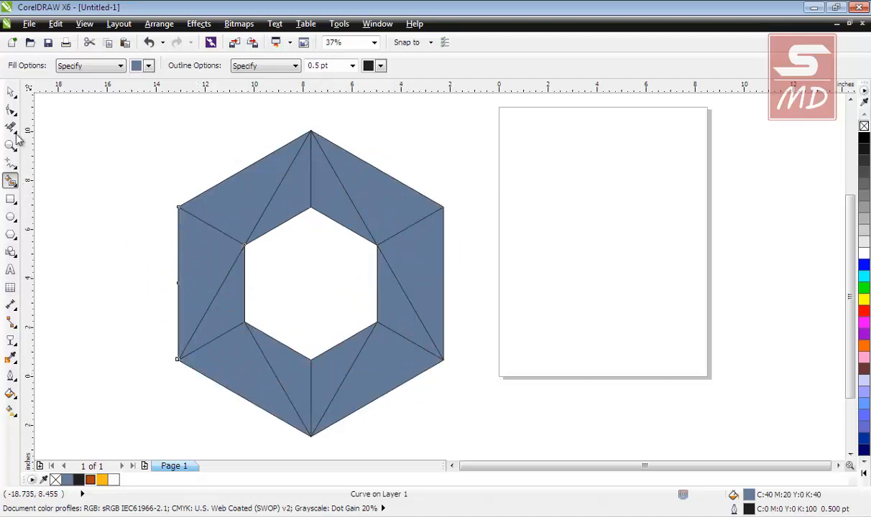
Select all twelve filled facets together and move them horizontally about 17 inches to the right, off the line drawing.
left_click(12, 94)
left_click(288, 202)
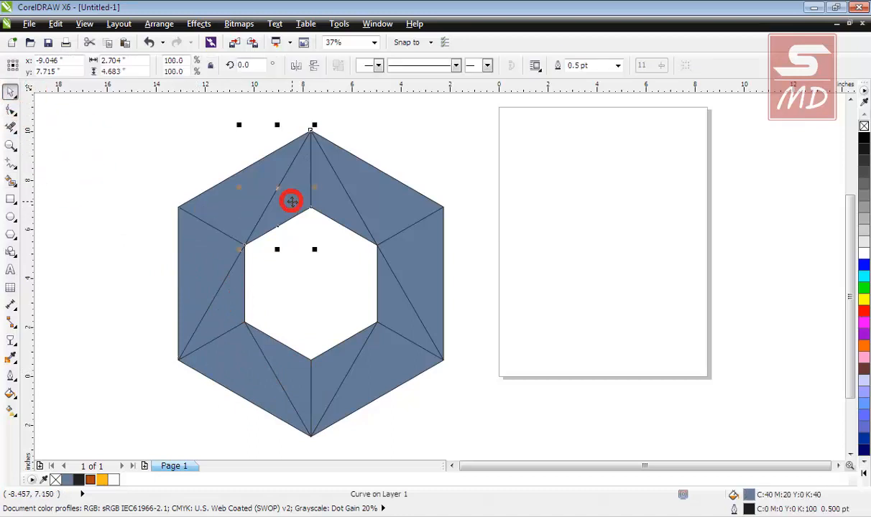
left_click(136, 162)
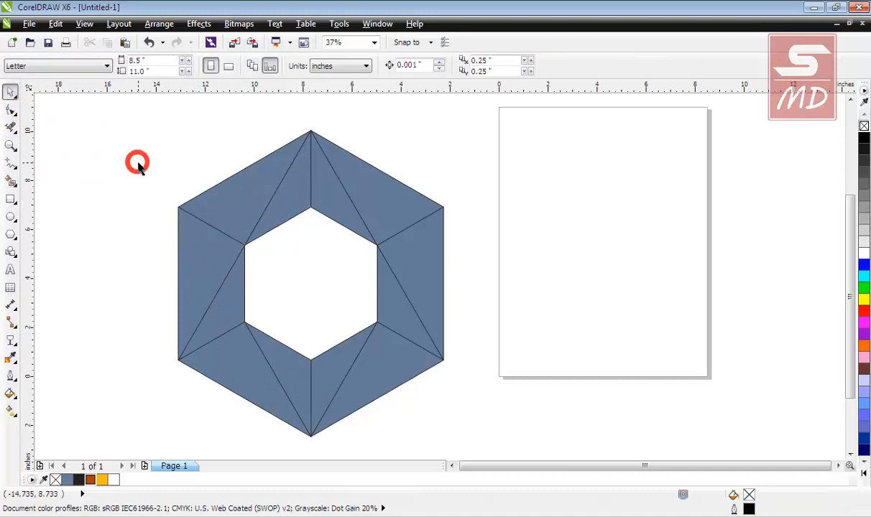
left_click(284, 197)
left_click(231, 208, "shift")
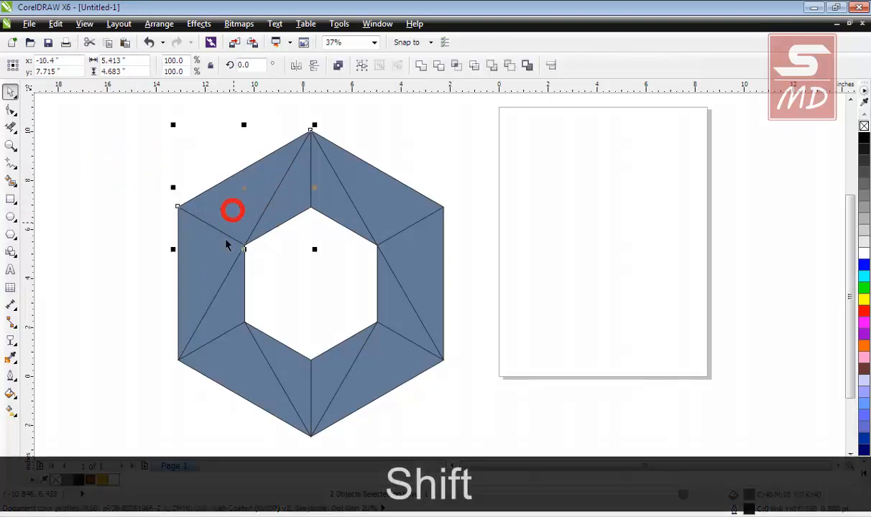
left_click(213, 267, "shift")
left_click(249, 379, "shift")
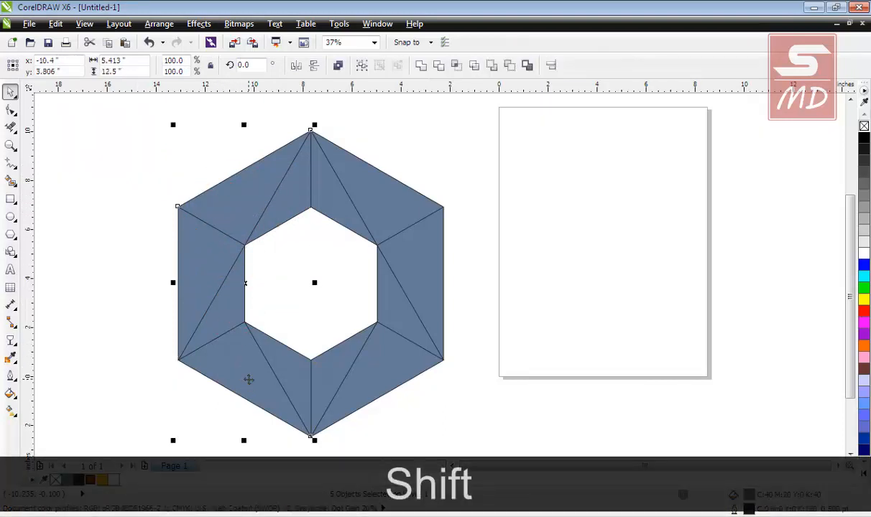
left_click(291, 377, "shift")
left_click(335, 372, "shift")
left_click(363, 378, "shift")
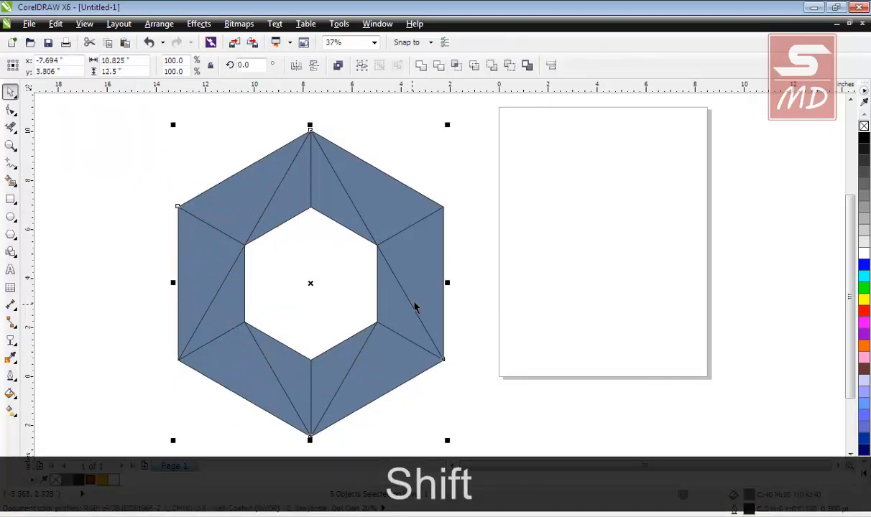
left_click(395, 305, "shift")
left_click(416, 277, "shift")
left_click(388, 207, "shift")
scroll(335, 207, "down", 2)
left_click_drag(322, 243, 529, 243)
Delete the original unfilled hexagons and connecting lines beside the filled facets.
left_click_drag(176, 157, 423, 338)
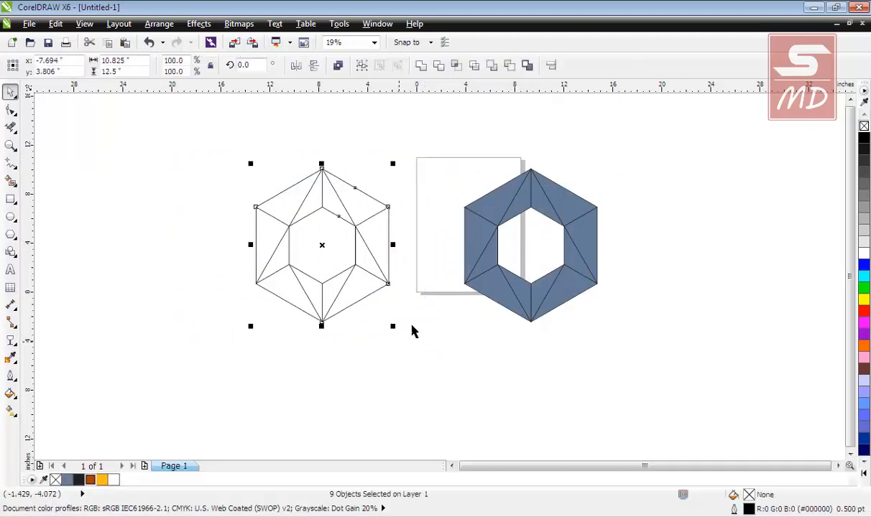
key("Delete")
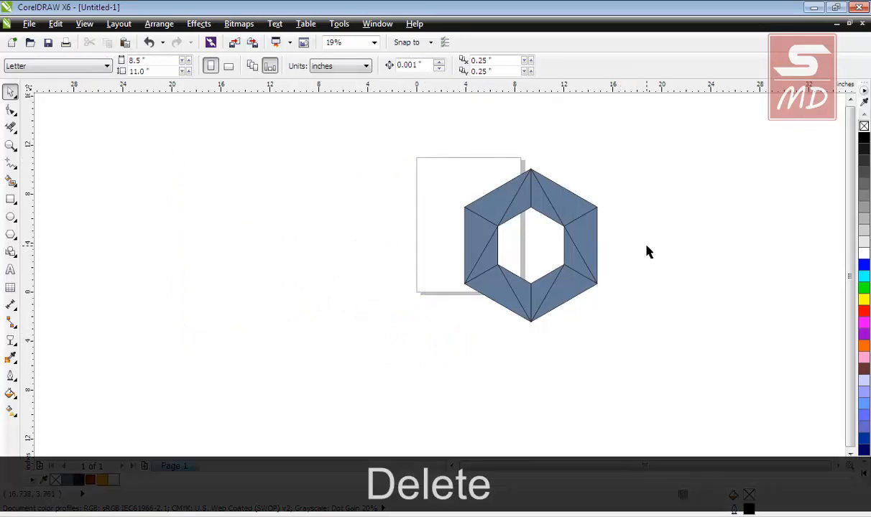
scroll(647, 250, "up", 2)
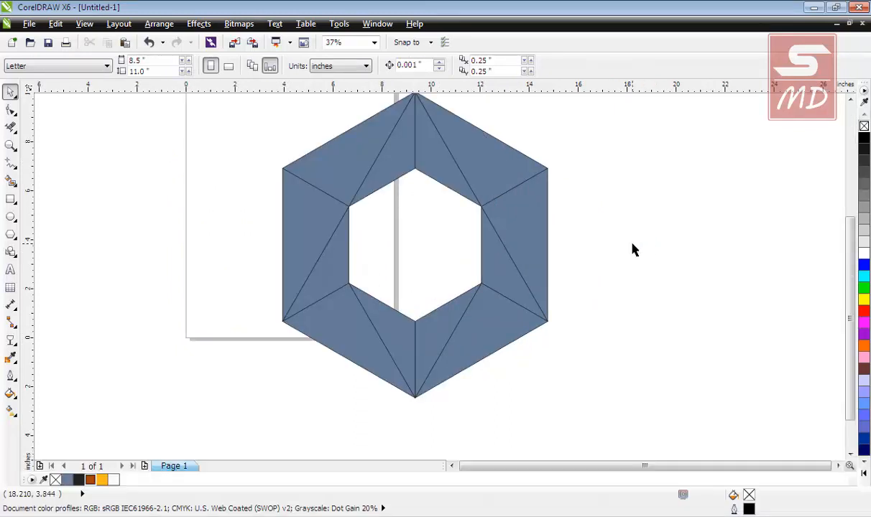
scroll(626, 248, "down", 2)
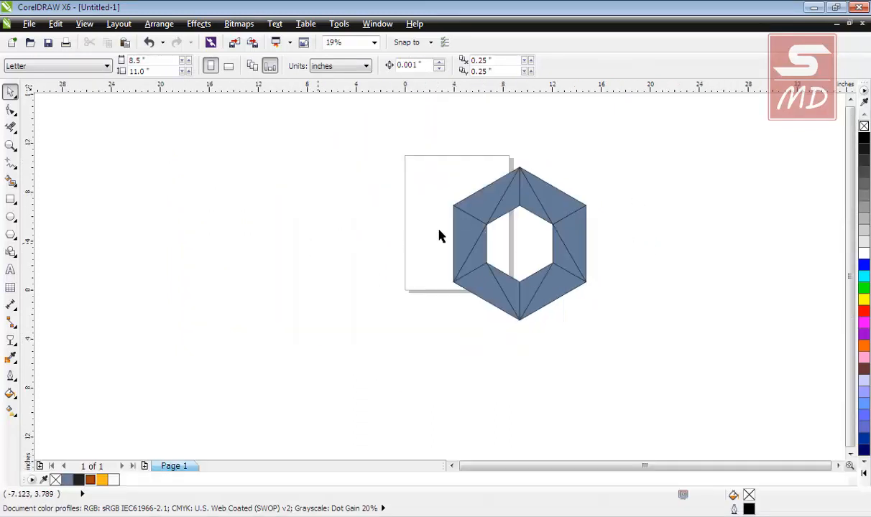
Give the inner facet right of the top centre line a linear fill from yellow-orange beyond the top vertex to rust (R171 G67 B12) below.
scroll(641, 193, "up", 2)
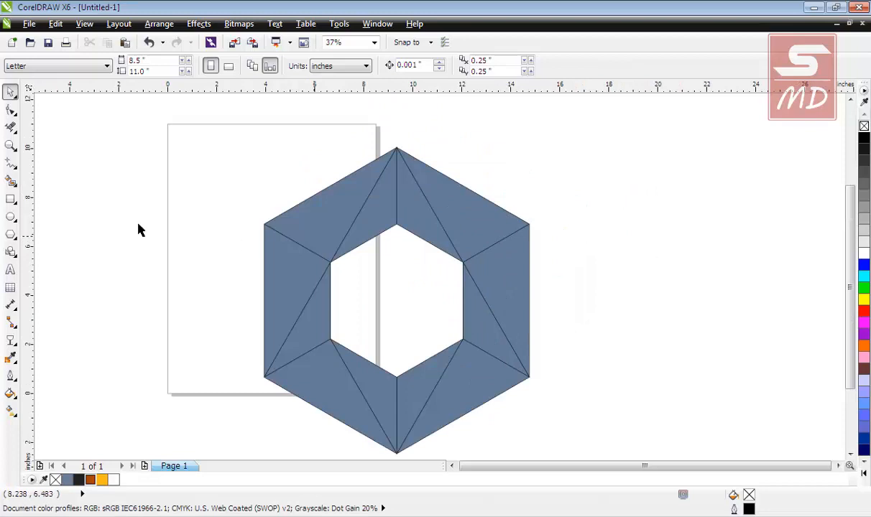
left_click(10, 410)
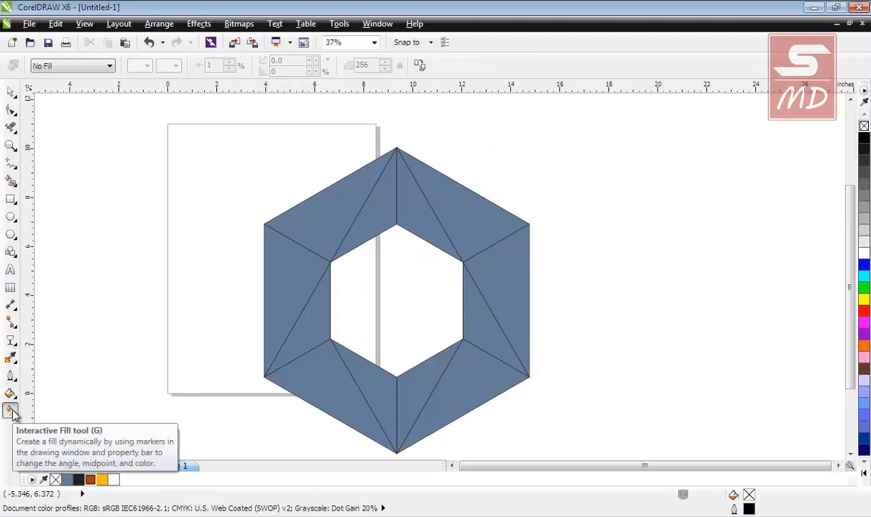
left_click(401, 164)
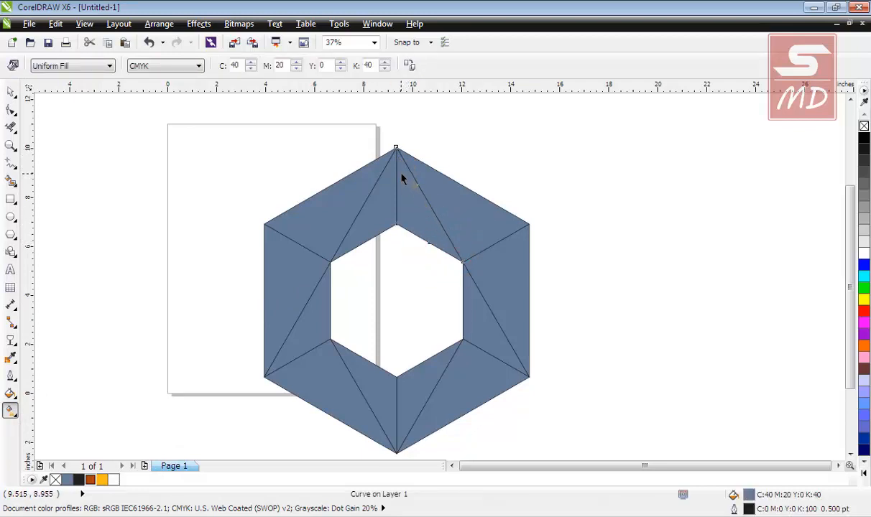
left_click_drag(460, 248, 461, 260)
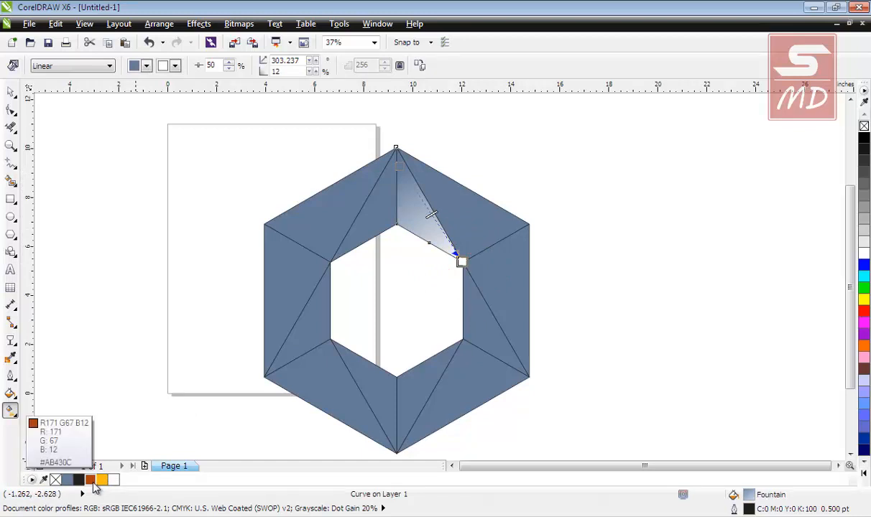
left_click(91, 482)
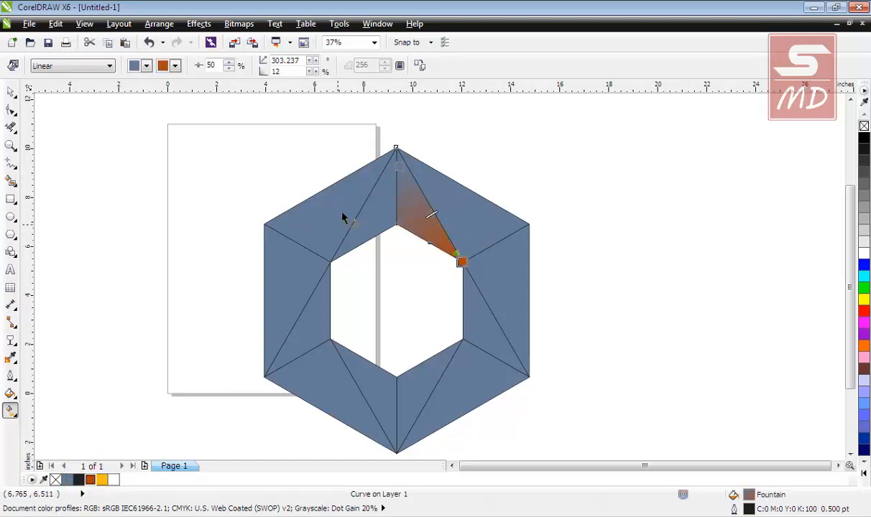
left_click(399, 166)
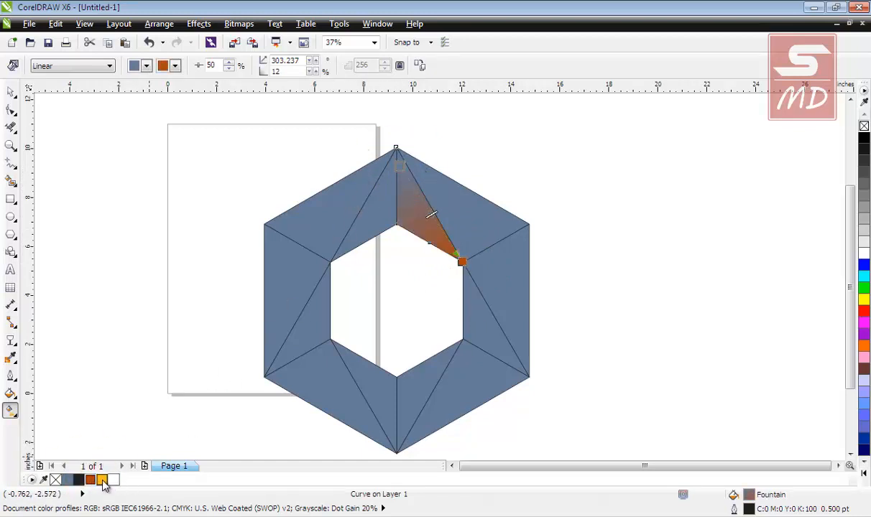
left_click(102, 480)
left_click_drag(399, 162, 362, 117)
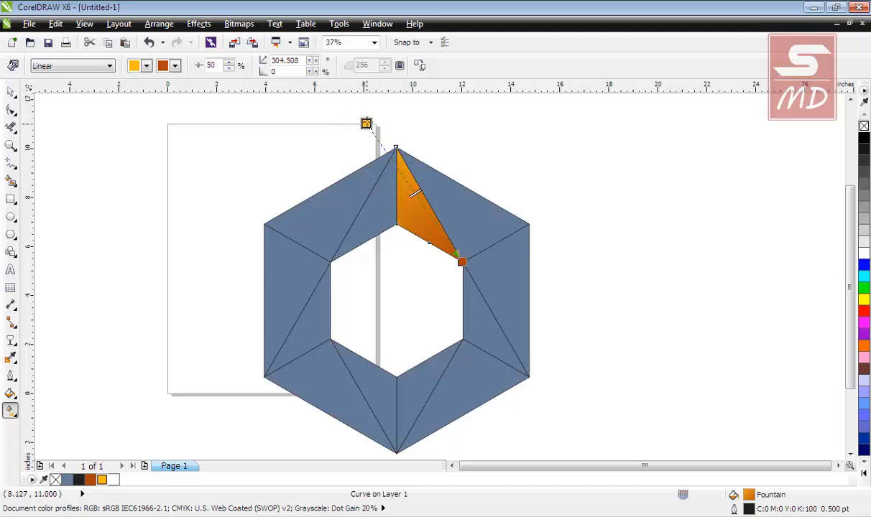
Give the inner facet left of the top centre line a mirrored linear fill, yellow-orange from beyond the top vertex to rust at its lower corner.
left_click(11, 92)
left_click(126, 159)
left_click(370, 214)
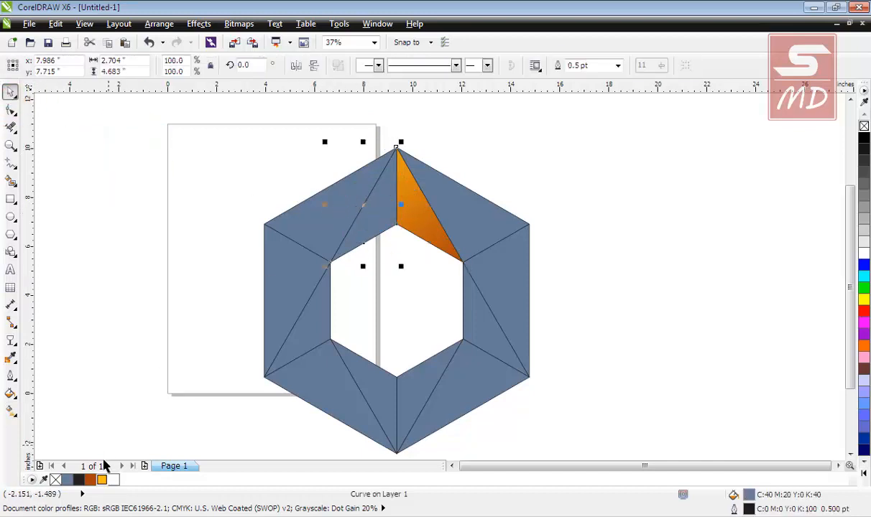
left_click(10, 412)
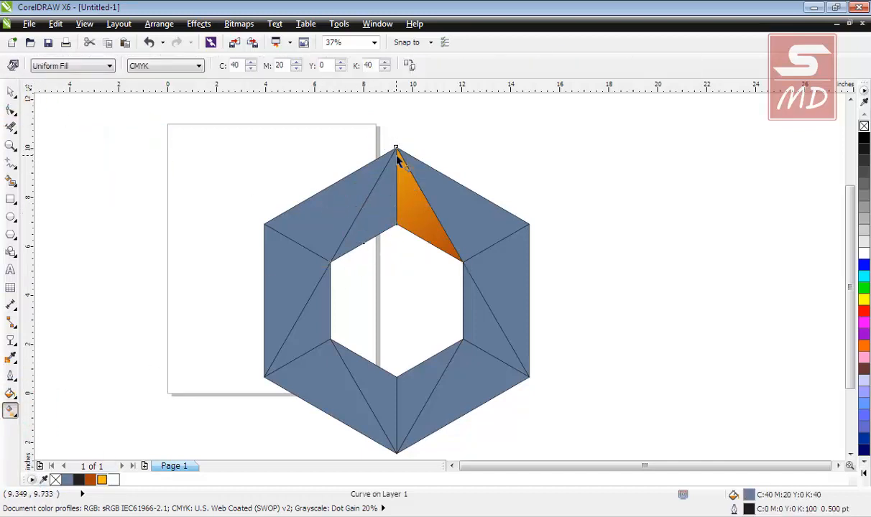
left_click_drag(396, 155, 334, 255)
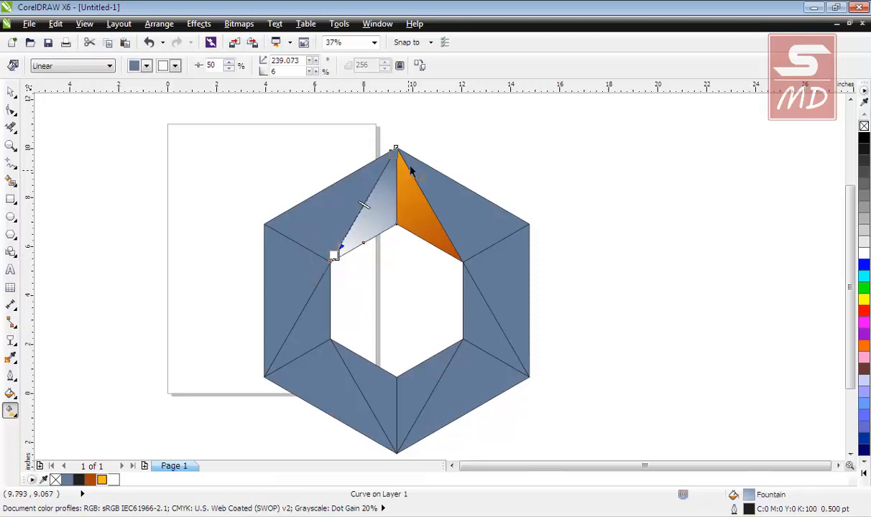
left_click_drag(400, 153, 400, 154)
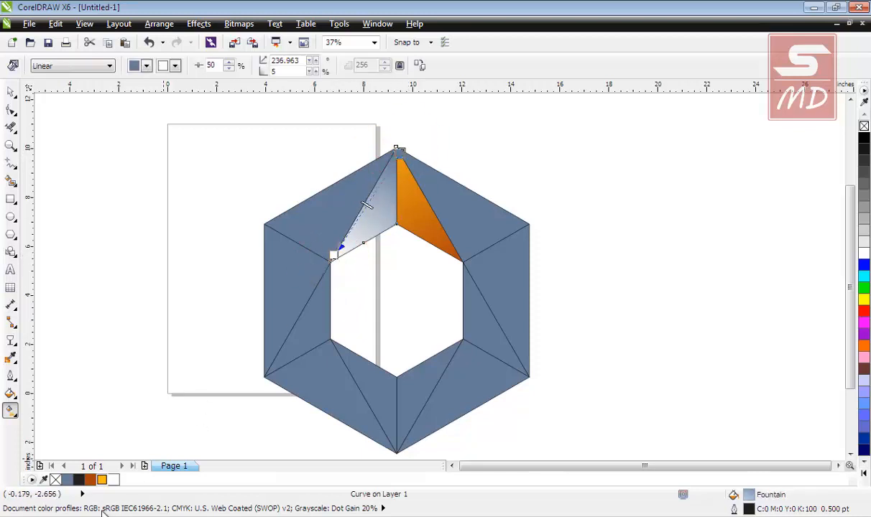
left_click(102, 481)
left_click_drag(90, 479, 334, 255)
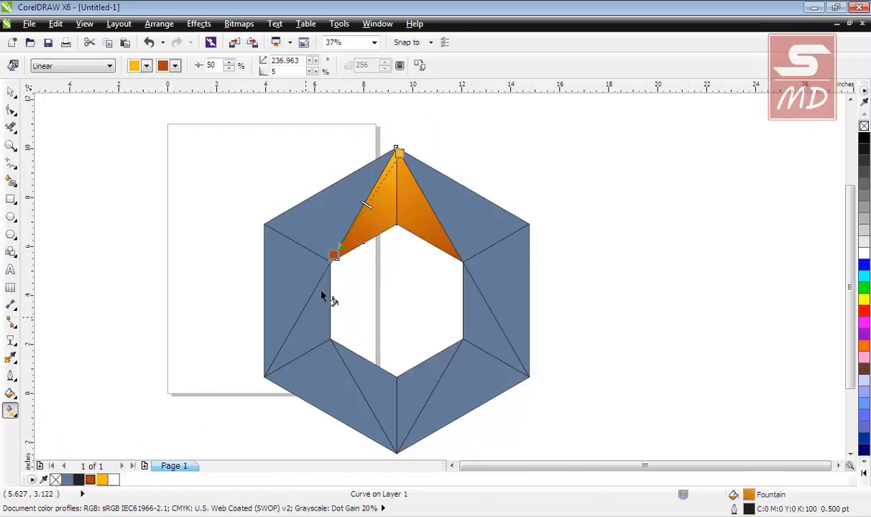
left_click_drag(400, 153, 423, 136)
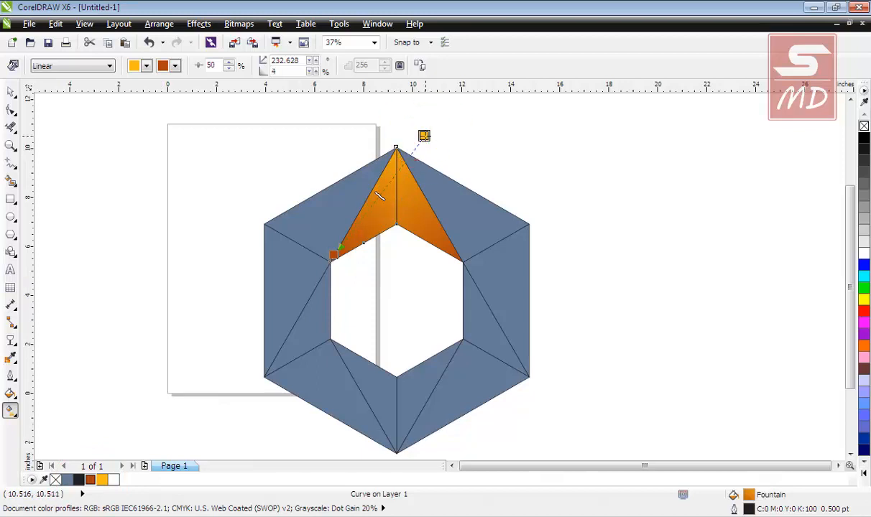
Apply a linear fill to the outer upper-left facet, running from rust at the top vertex to yellow-orange near its lower-left edge.
left_click(11, 92)
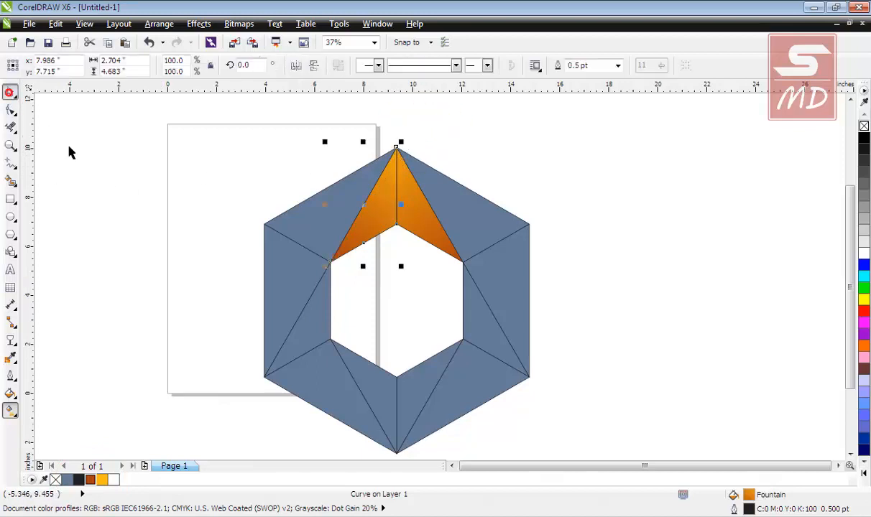
left_click(68, 150)
left_click(316, 234)
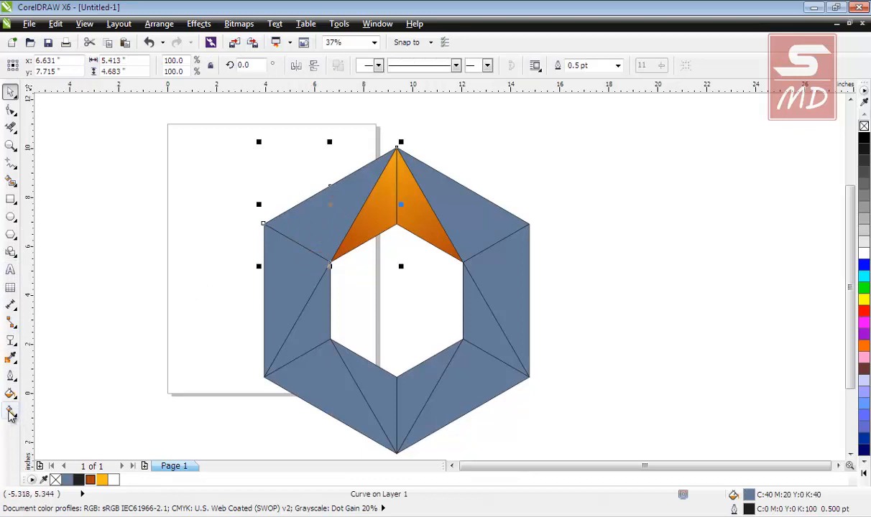
left_click(10, 410)
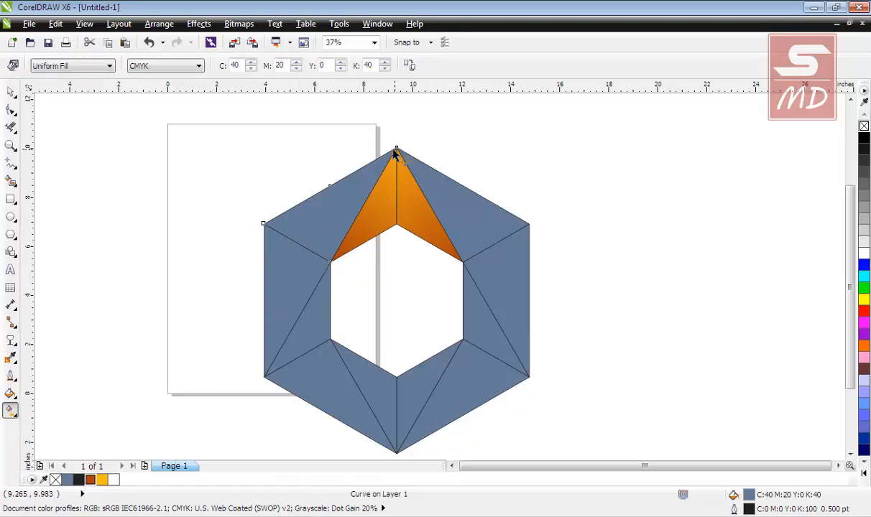
left_click_drag(394, 152, 286, 241)
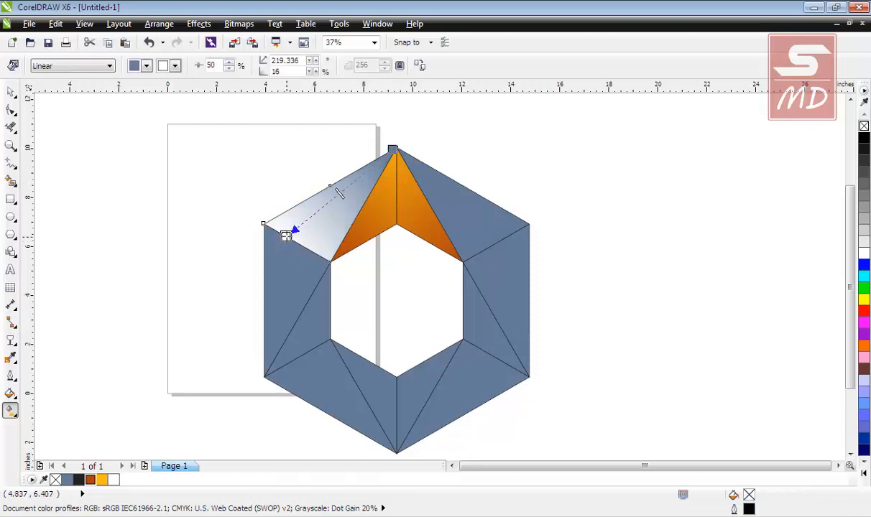
left_click(392, 150)
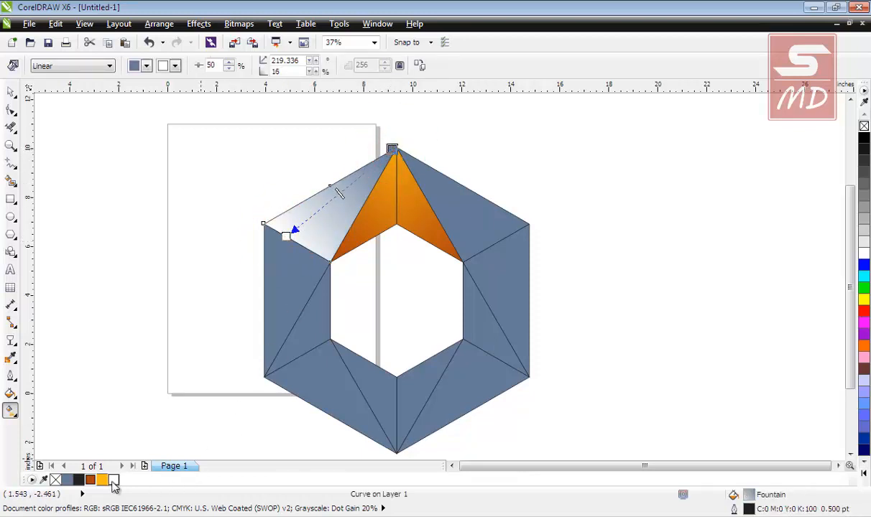
left_click(90, 479)
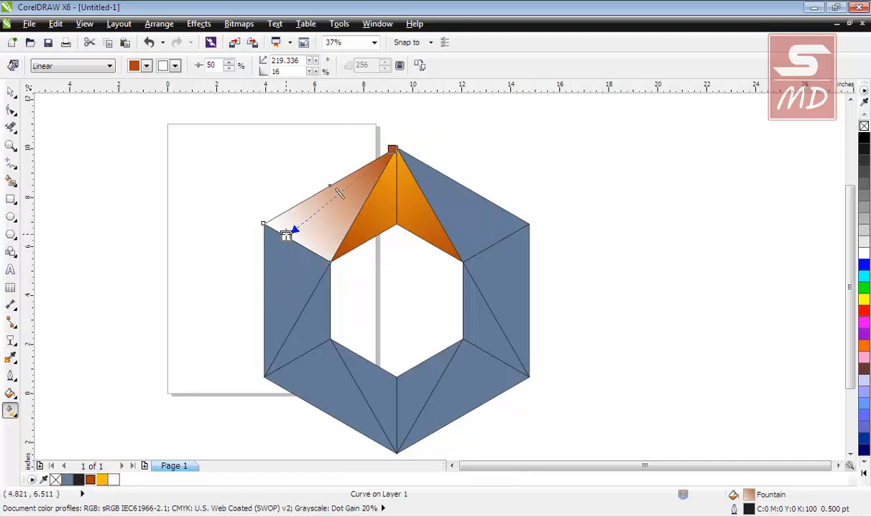
left_click(285, 235)
left_click(101, 479)
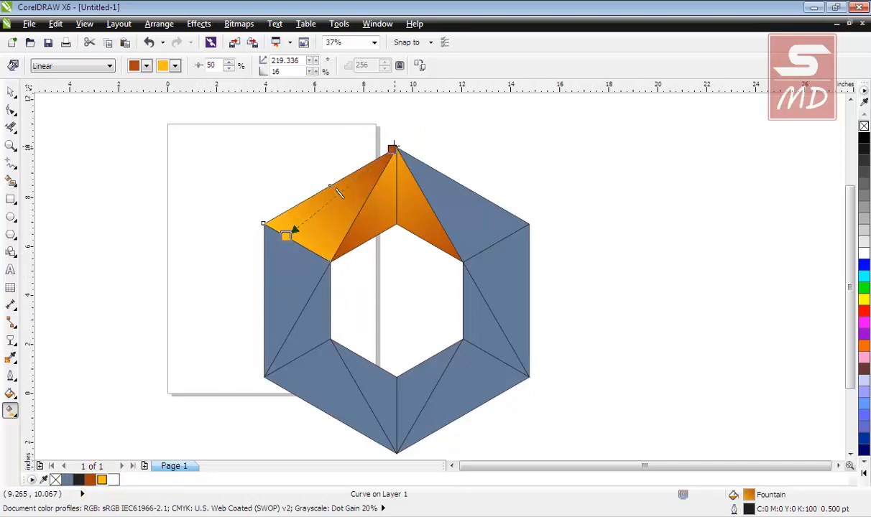
Move the outer upper-left facet's rust start beyond the top vertex and give the outer upper-right facet a mirrored rust to yellow-orange linear fill.
left_click_drag(392, 147, 418, 130)
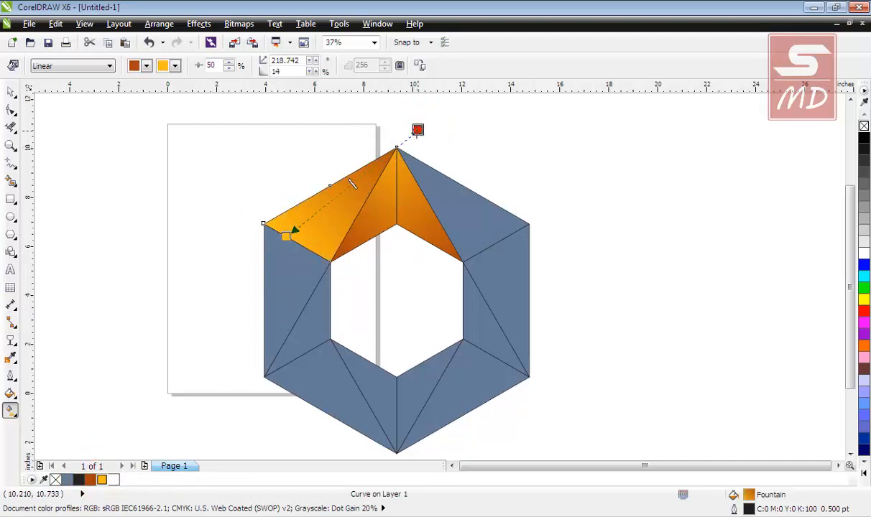
left_click(427, 174)
left_click(398, 153)
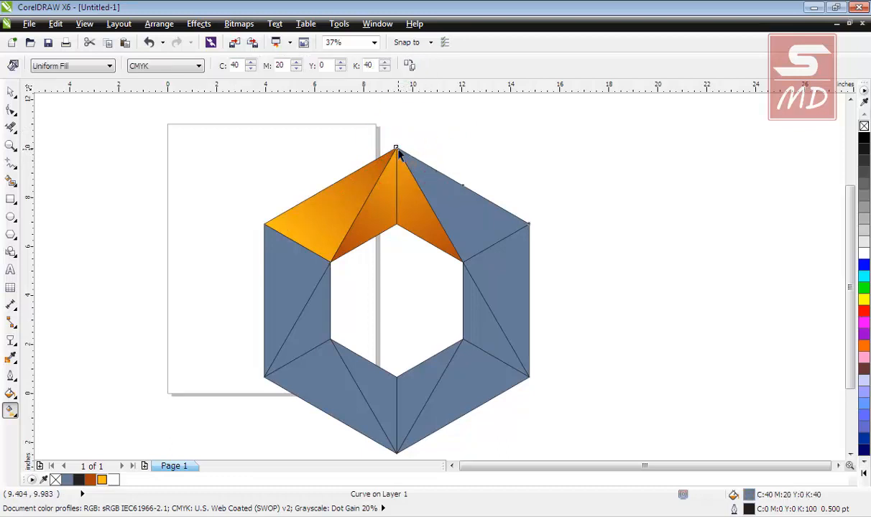
left_click_drag(456, 193, 500, 239)
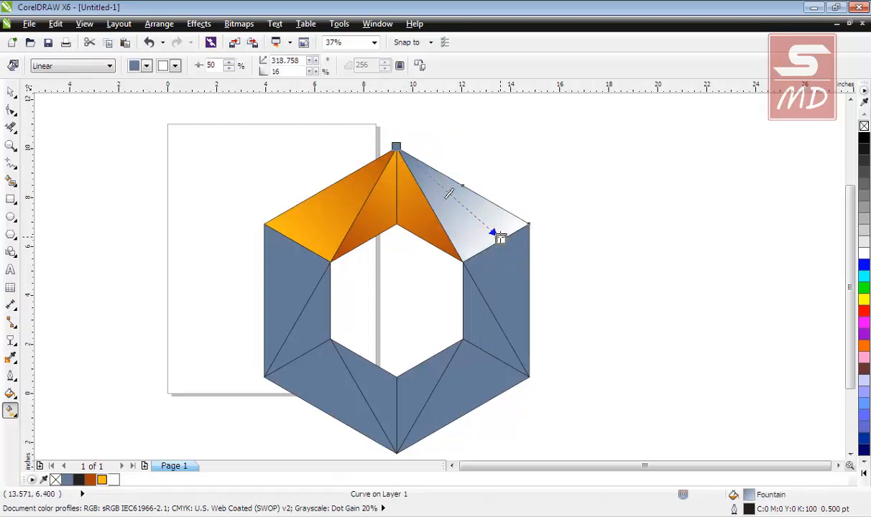
left_click_drag(102, 480, 500, 238)
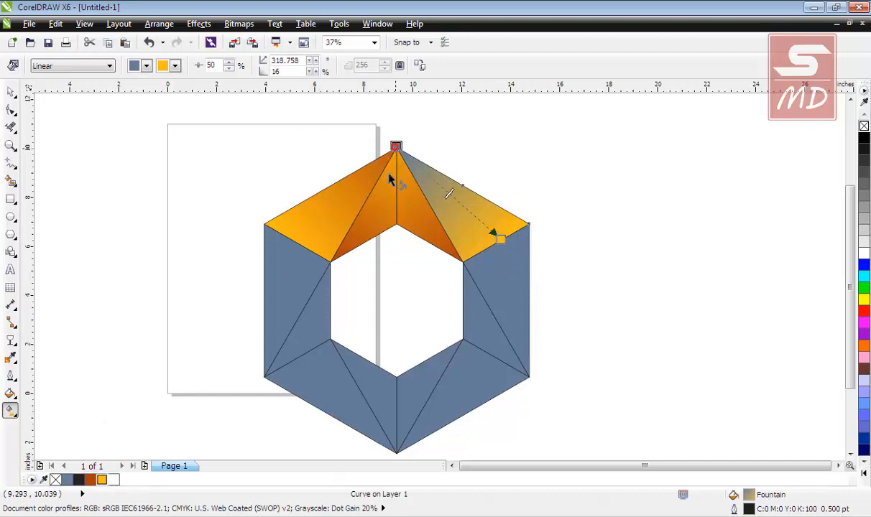
left_click(90, 480)
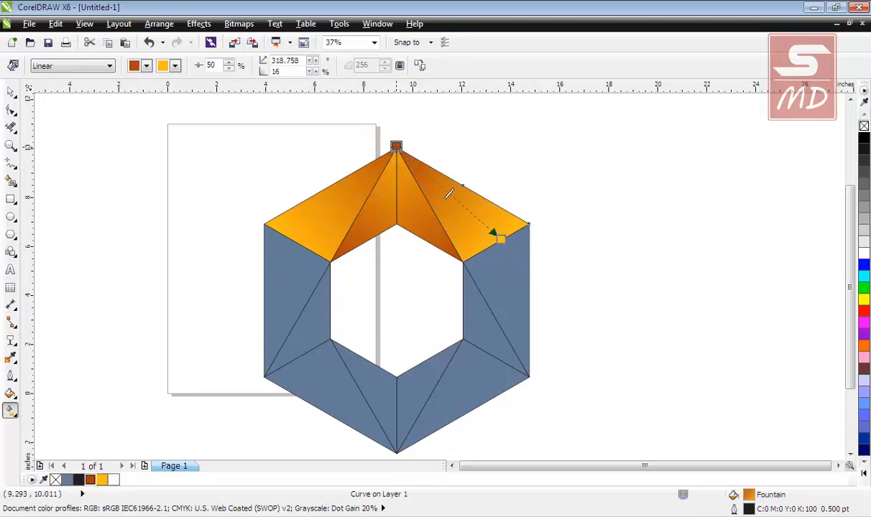
left_click_drag(396, 146, 381, 129)
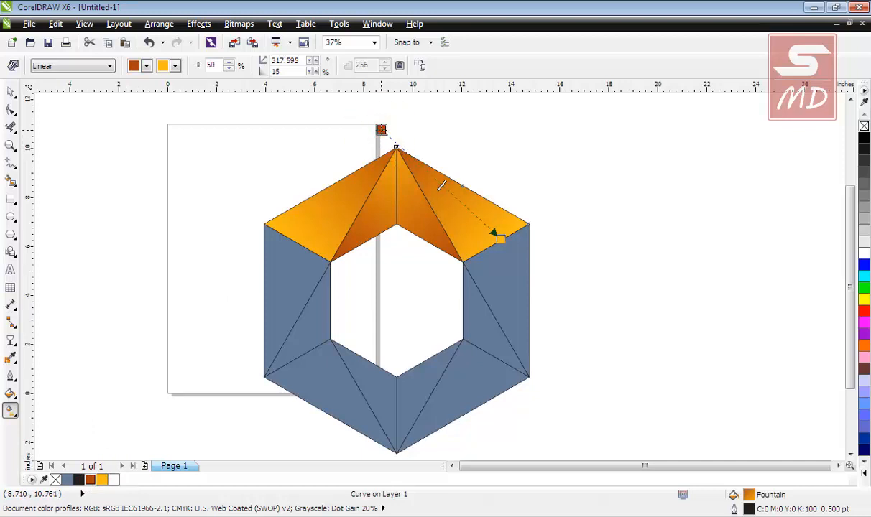
left_click(86, 164)
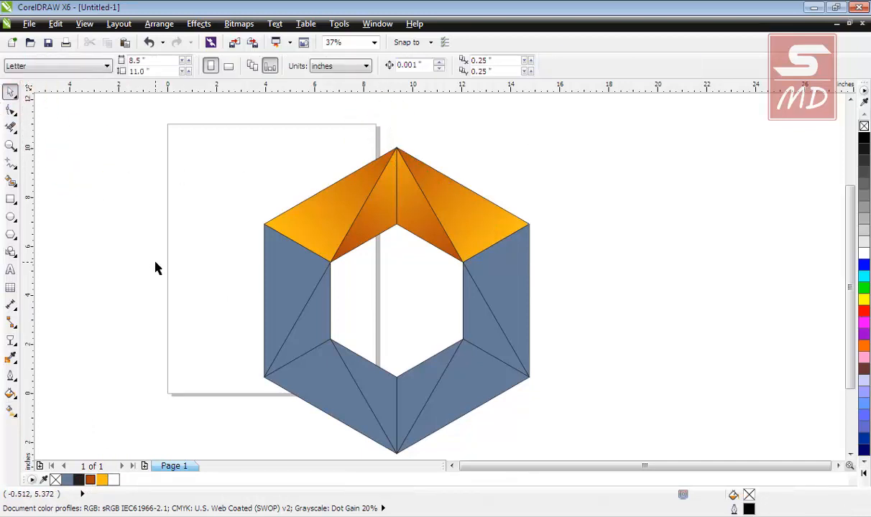
Give the outer left facet a linear fill from rust above its upper edge to yellow-orange near its lower corner, midpoint about 33%.
left_click(291, 300)
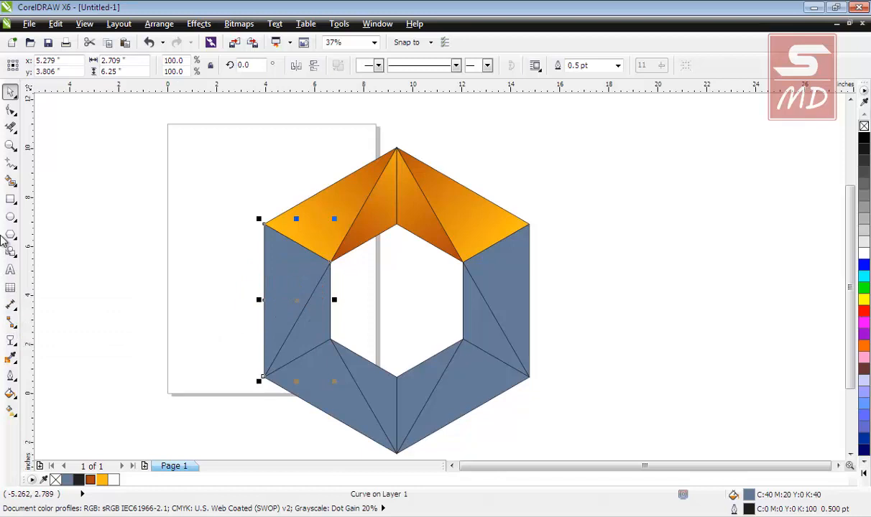
left_click(10, 410)
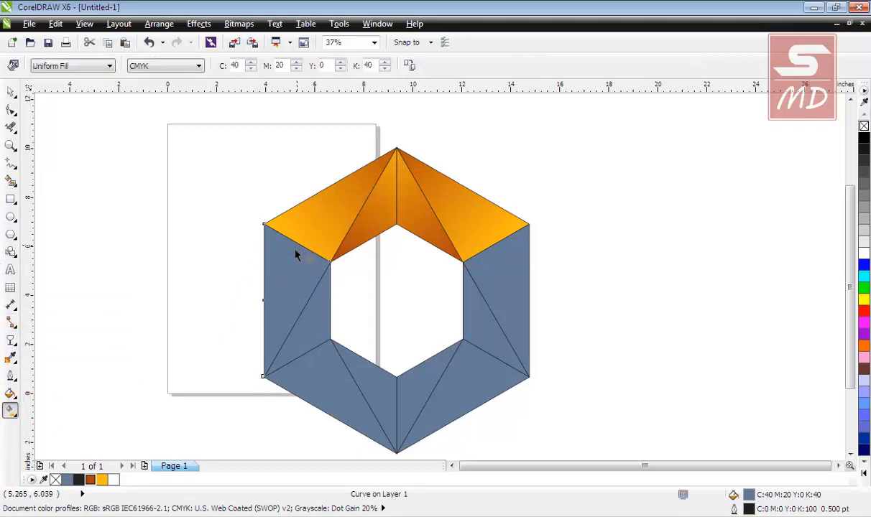
left_click_drag(265, 372, 295, 242)
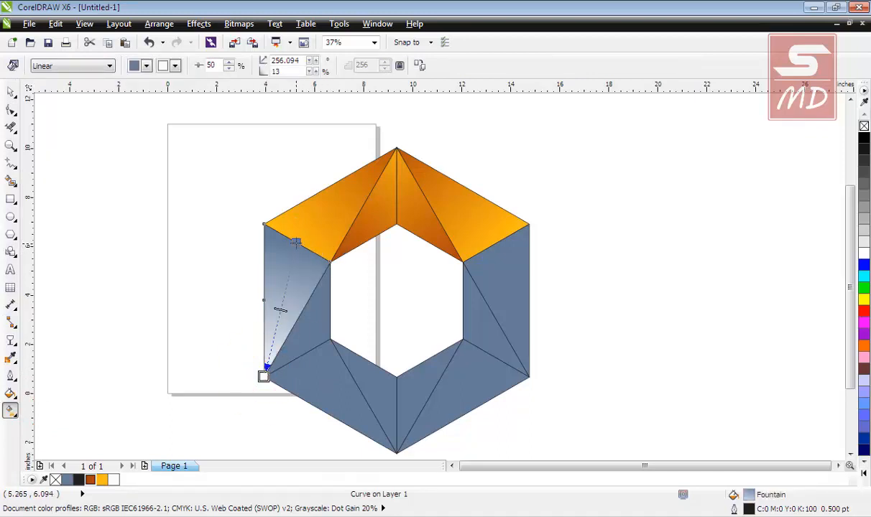
left_click(296, 241)
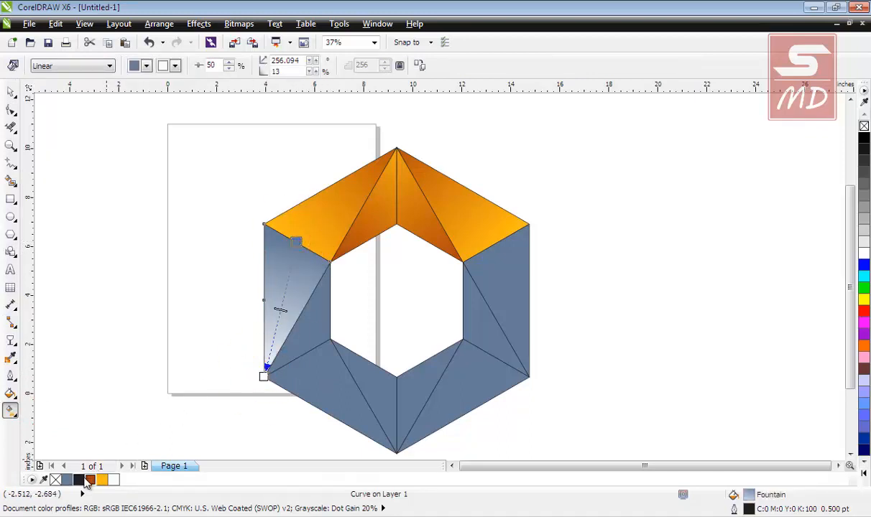
left_click(91, 479)
left_click(102, 479)
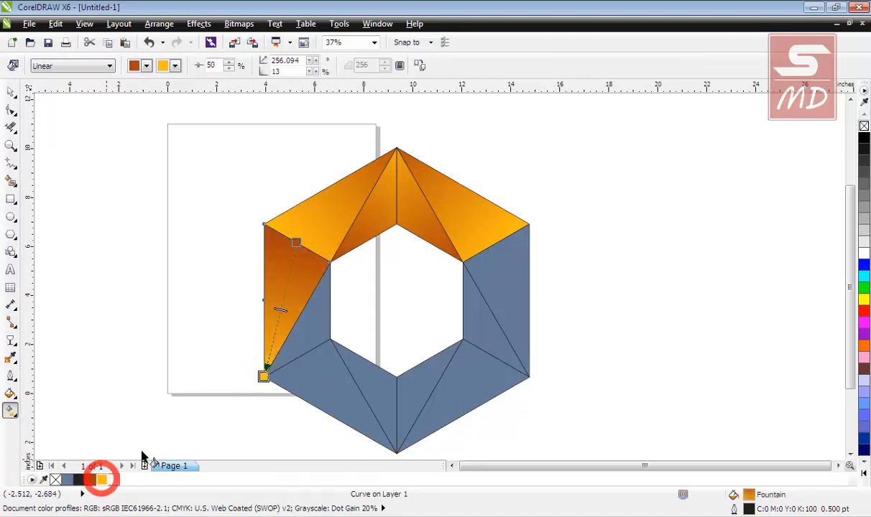
left_click_drag(296, 242, 321, 207)
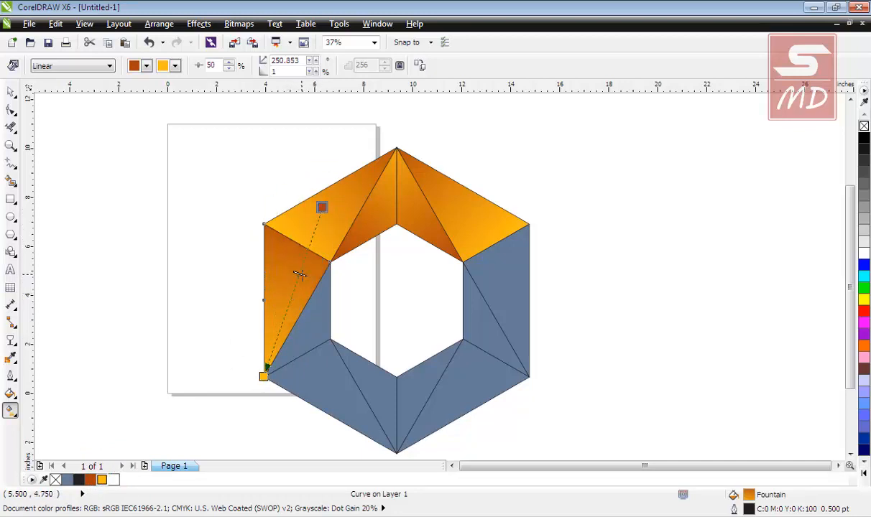
left_click_drag(299, 274, 303, 266)
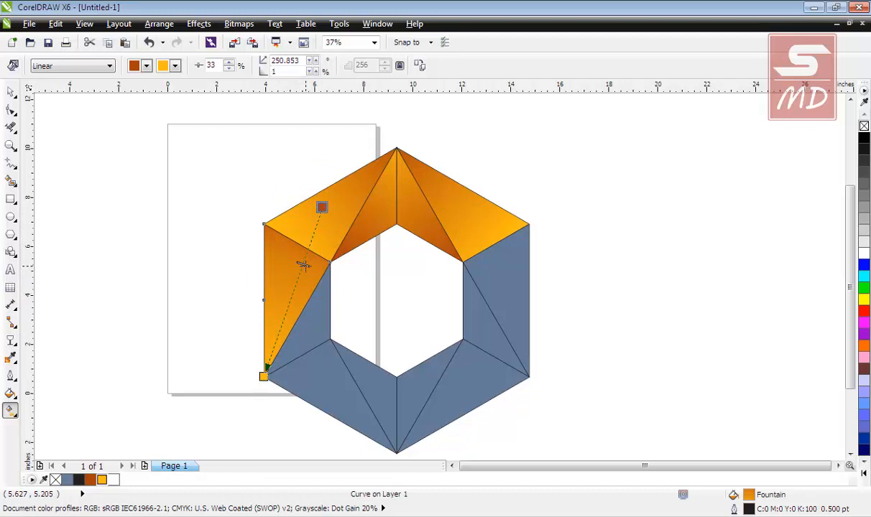
left_click_drag(264, 377, 270, 353)
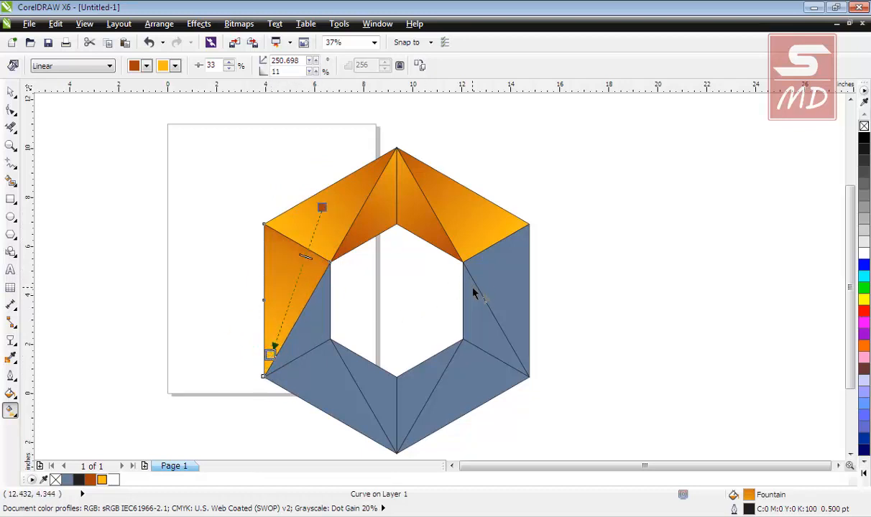
Give the outer right facet a mirrored linear fill from rust above its upper edge to yellow-orange near its lower corner.
left_click(501, 280)
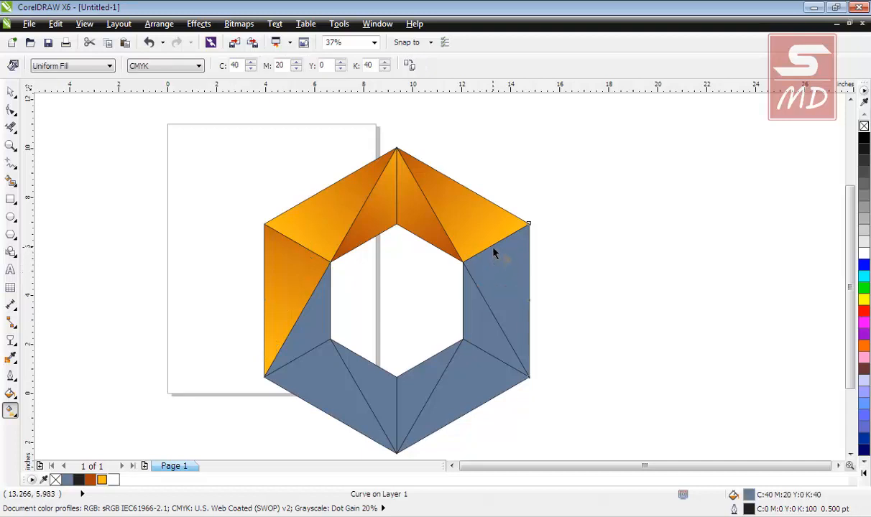
left_click_drag(492, 248, 528, 369)
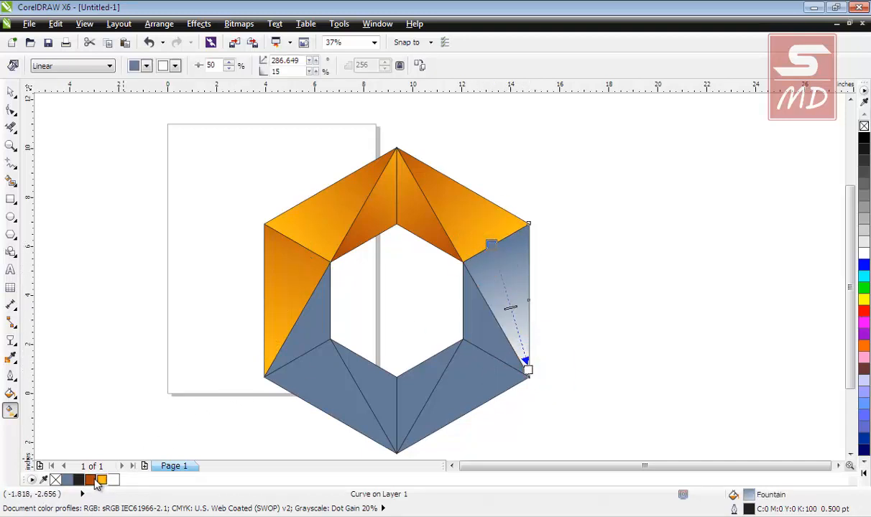
left_click(92, 480)
left_click(101, 481)
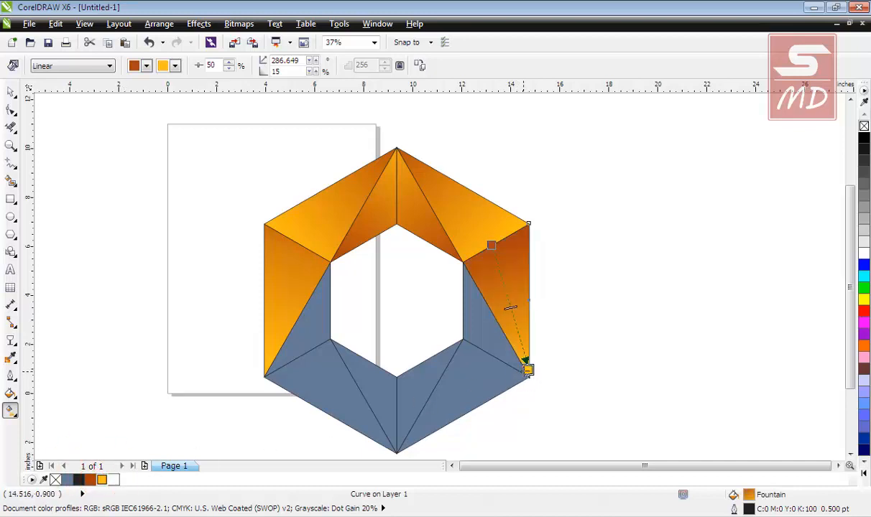
left_click_drag(491, 244, 462, 185)
left_click_drag(497, 276, 489, 258)
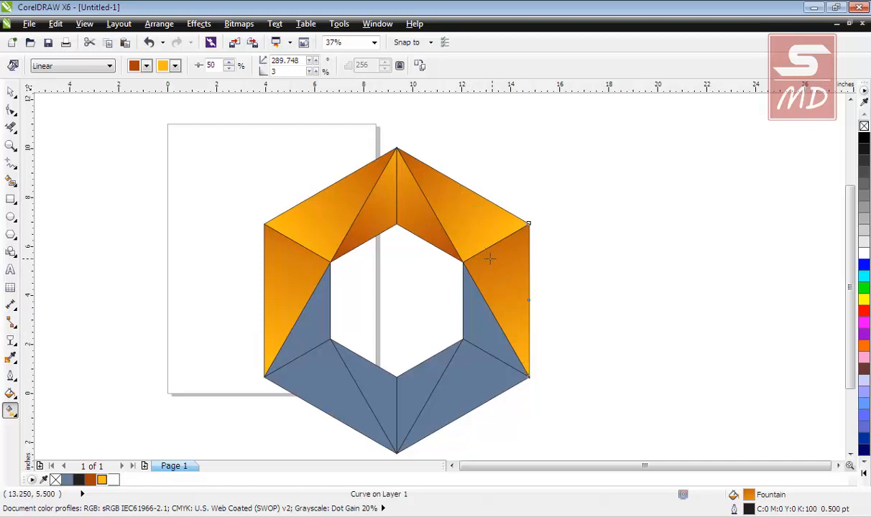
left_click_drag(529, 369, 522, 344)
left_click(11, 92)
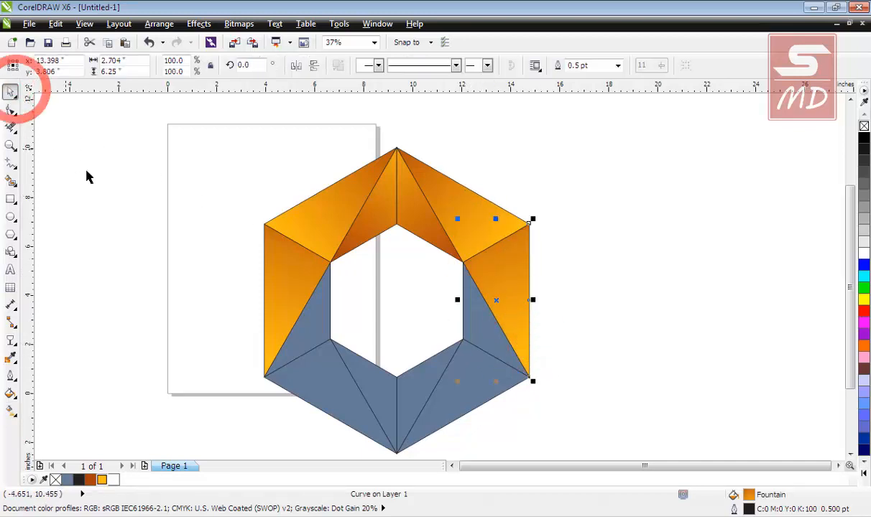
left_click(112, 228)
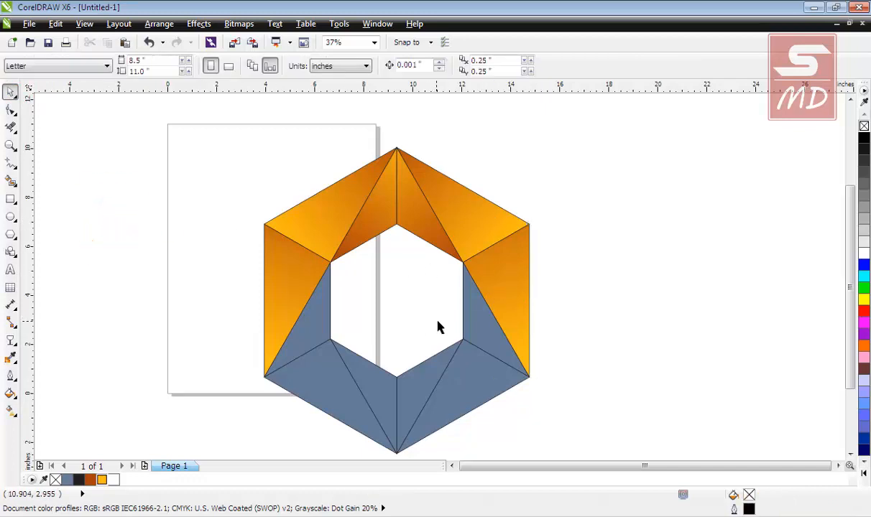
Apply a linear fill to the inner right facet, running from yellow-orange inside the central opening to rust near the lower-right vertex.
left_click(487, 322)
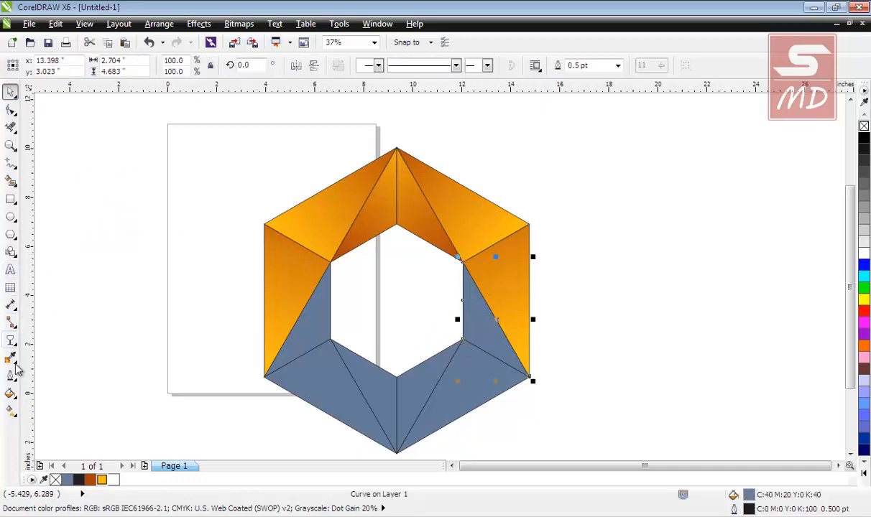
left_click(11, 411)
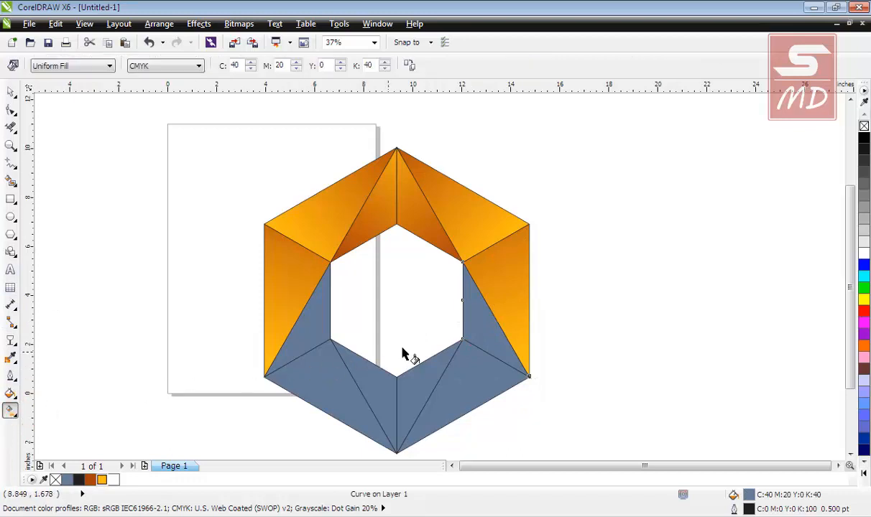
left_click_drag(466, 270, 513, 363)
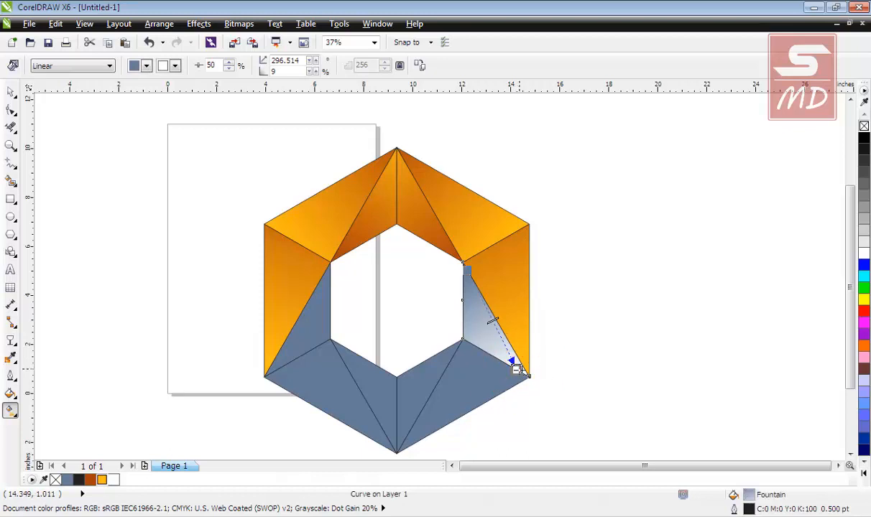
left_click(102, 480)
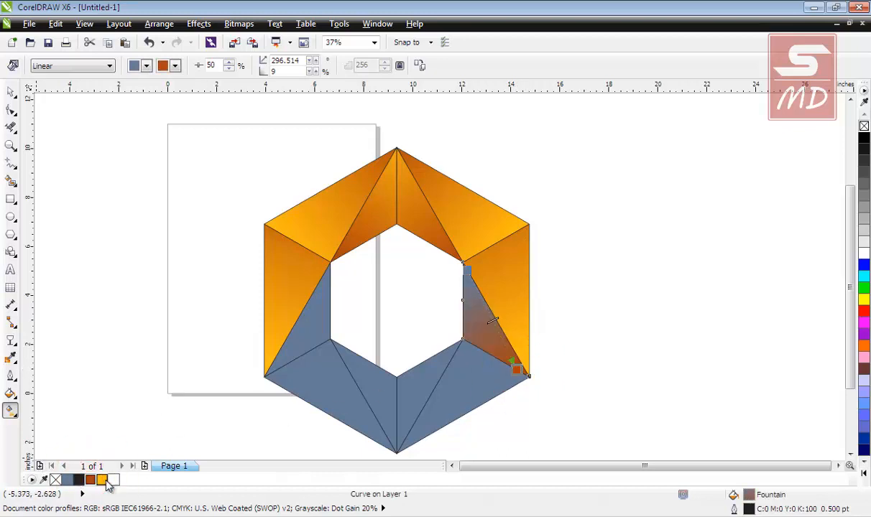
left_click(90, 480)
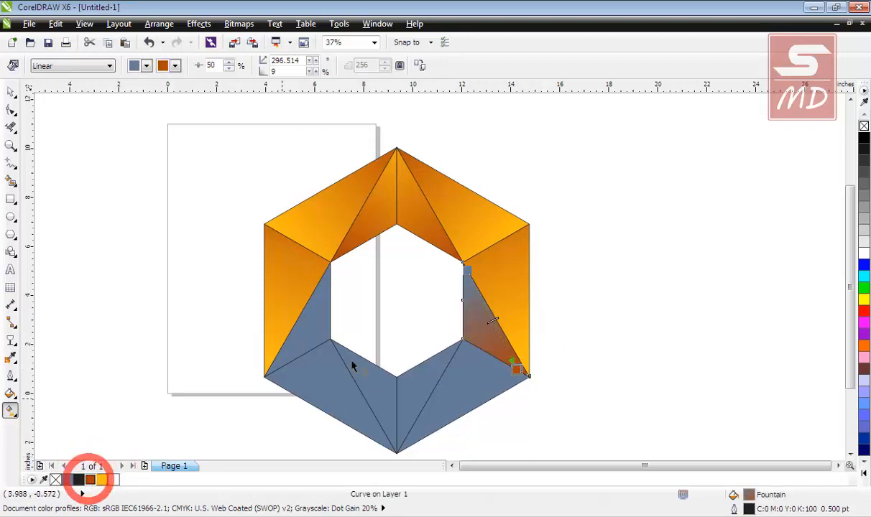
left_click(468, 268)
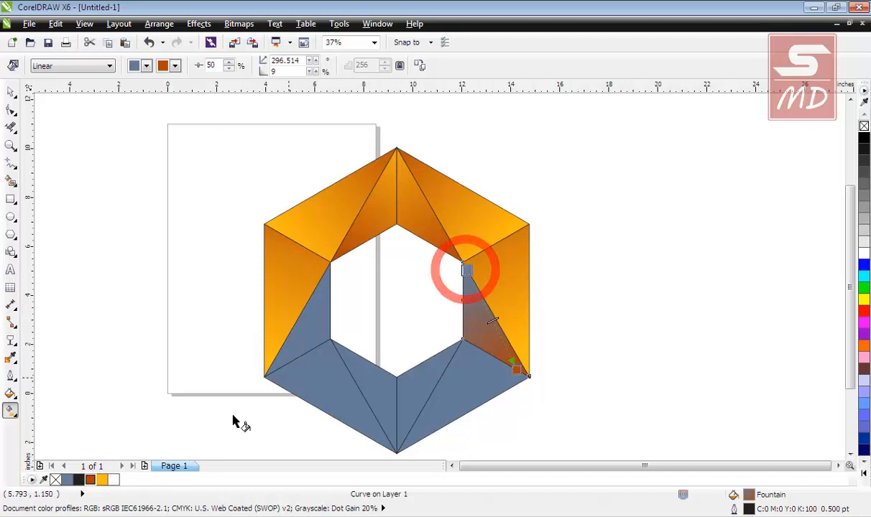
left_click(103, 479)
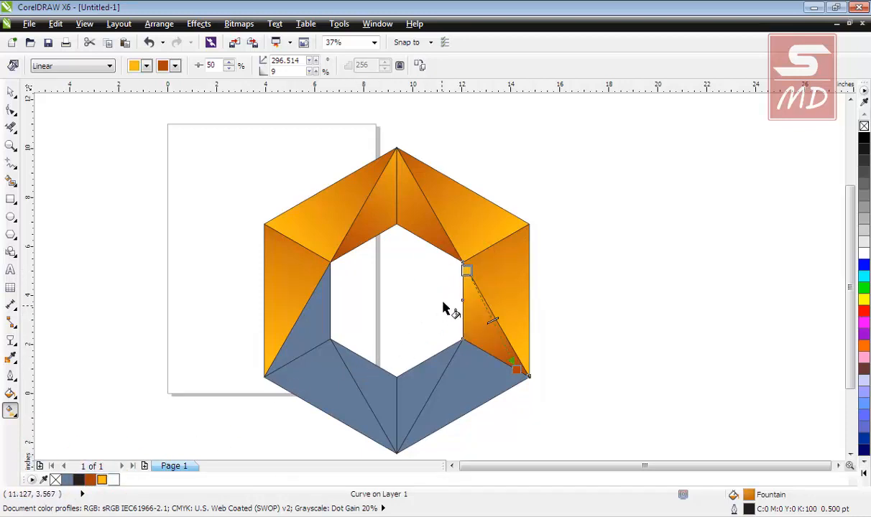
left_click_drag(467, 271, 442, 270)
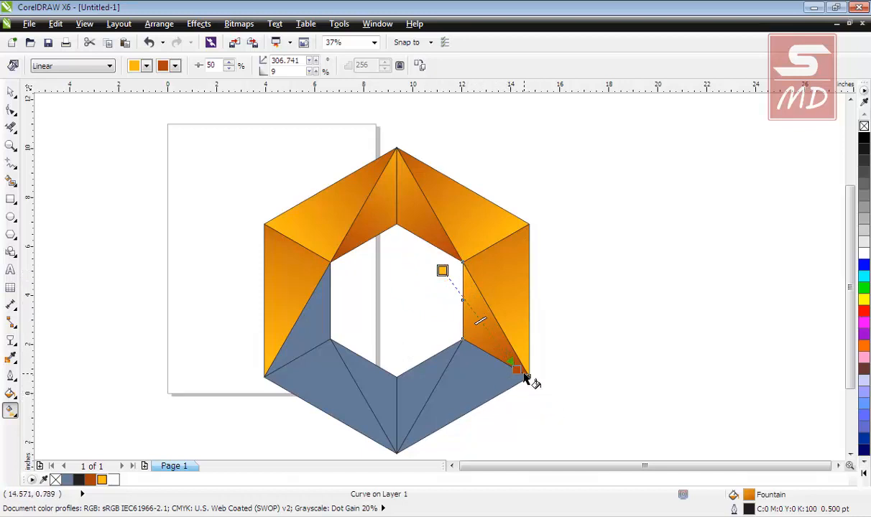
left_click_drag(518, 369, 521, 344)
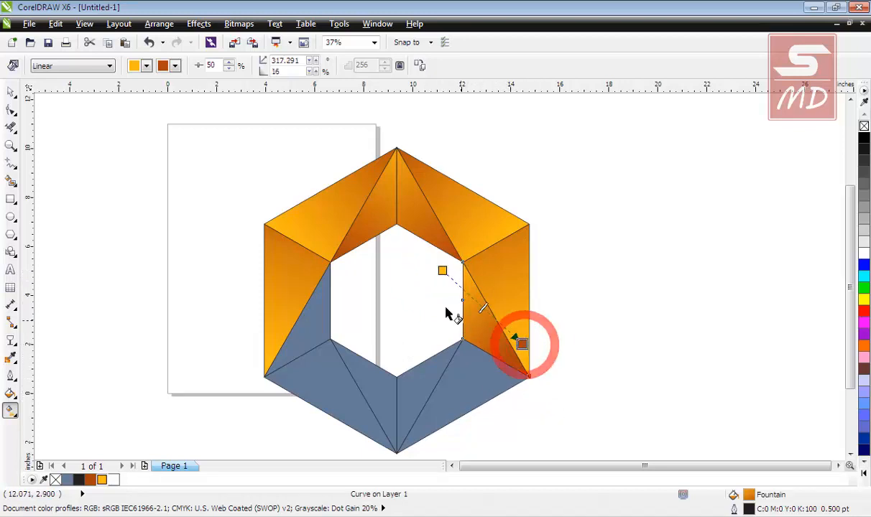
left_click_drag(441, 271, 436, 289)
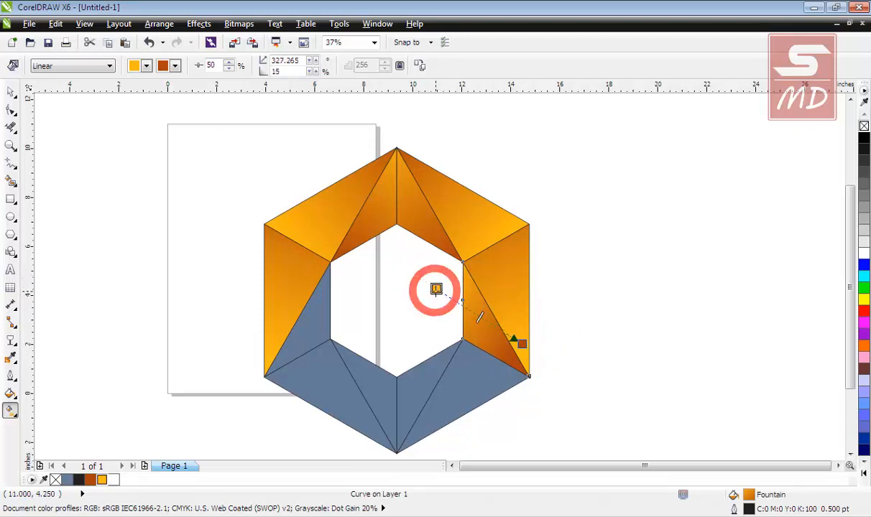
Apply a mirrored linear fill to the inner left facet, from rust at the lower-left vertex to yellow-orange inside the central opening.
left_click(316, 329)
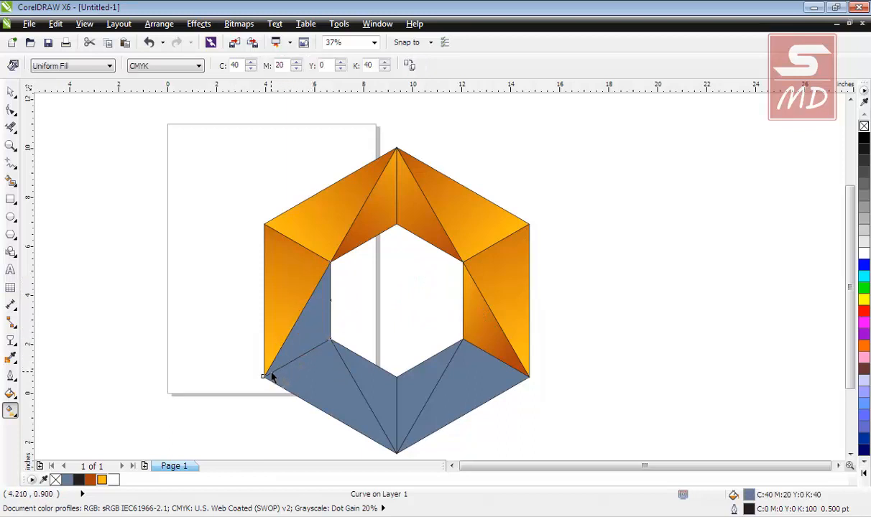
left_click_drag(271, 375, 355, 299)
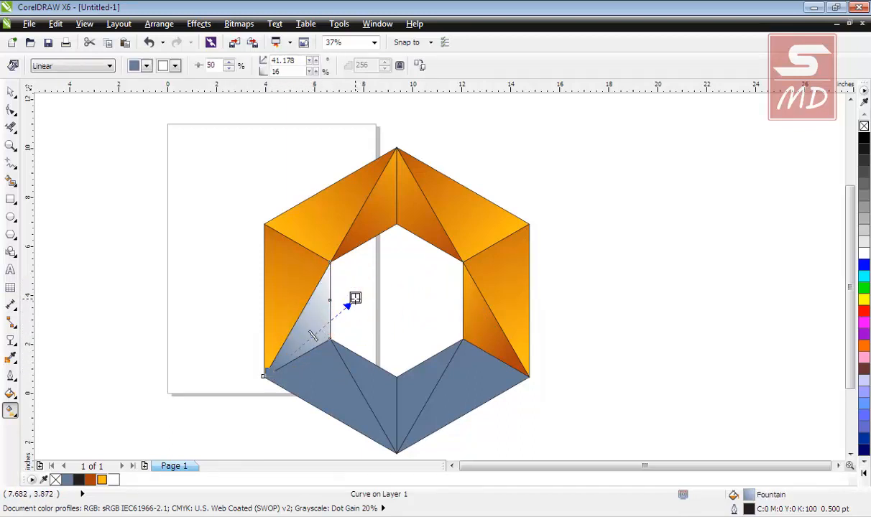
left_click(103, 480)
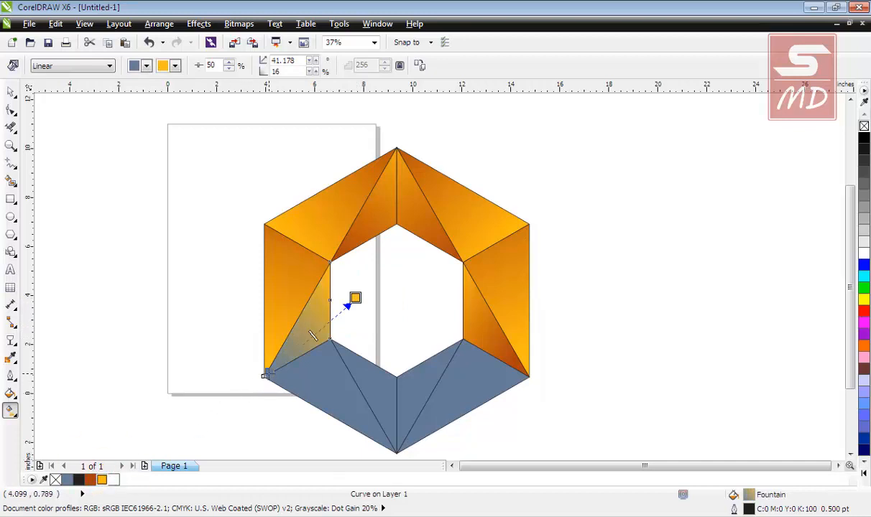
left_click(90, 480)
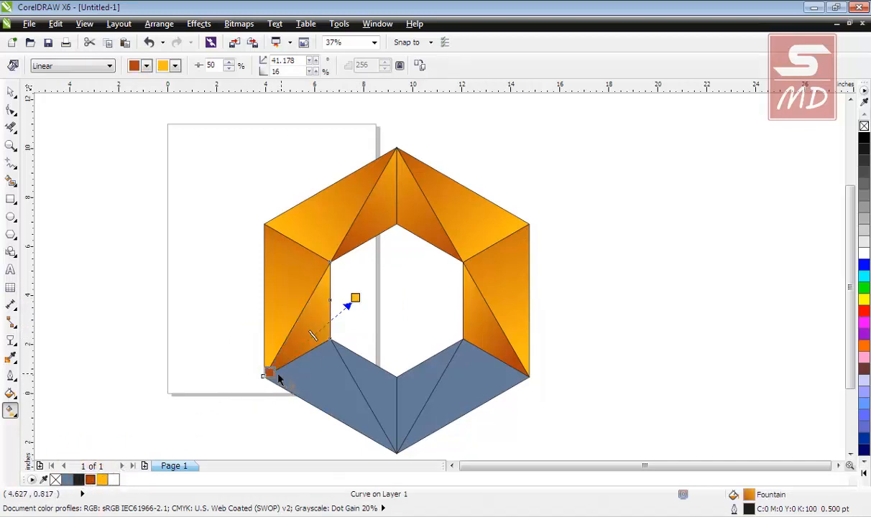
Realign the inner left facet's gradient from rust on the outer left edge to yellow-orange slightly inside the central opening.
left_click_drag(267, 373, 262, 342)
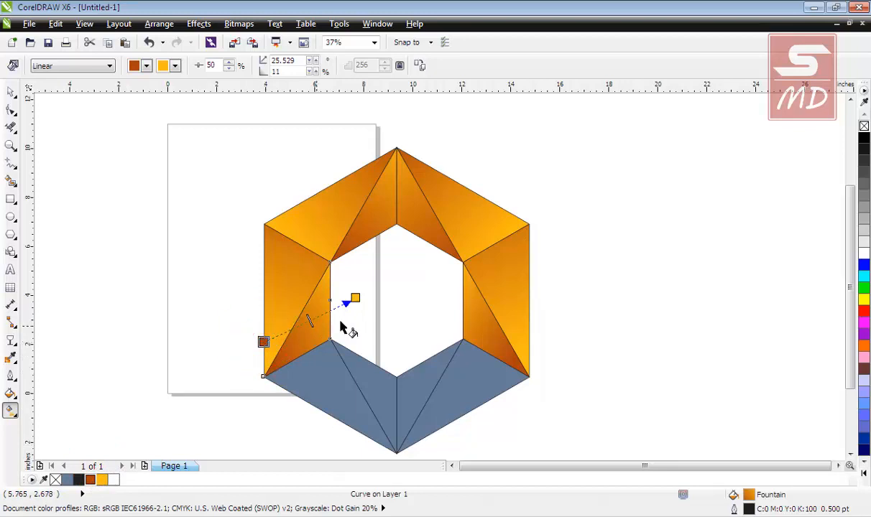
left_click_drag(355, 298, 349, 302)
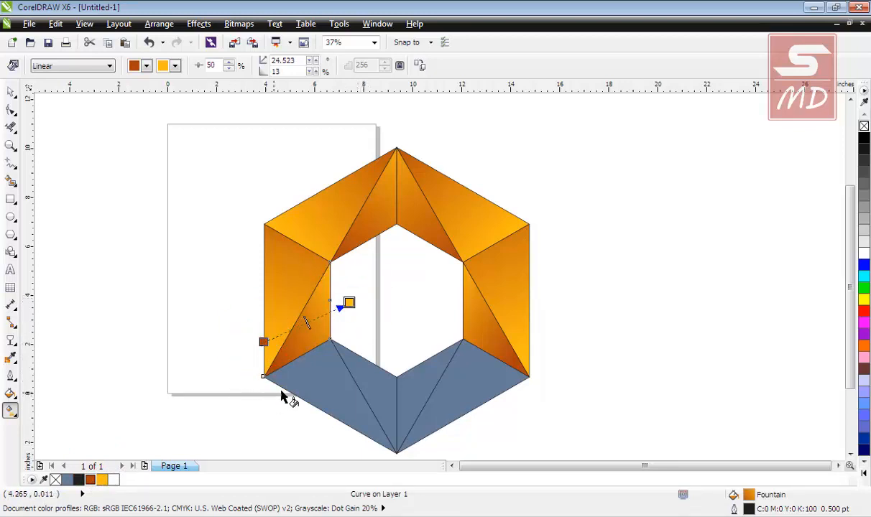
Give the outer lower-left facet a linear fill from yellow-orange near its upper edge to rust at the bottom vertex, midpoint about 59%.
left_click(311, 374)
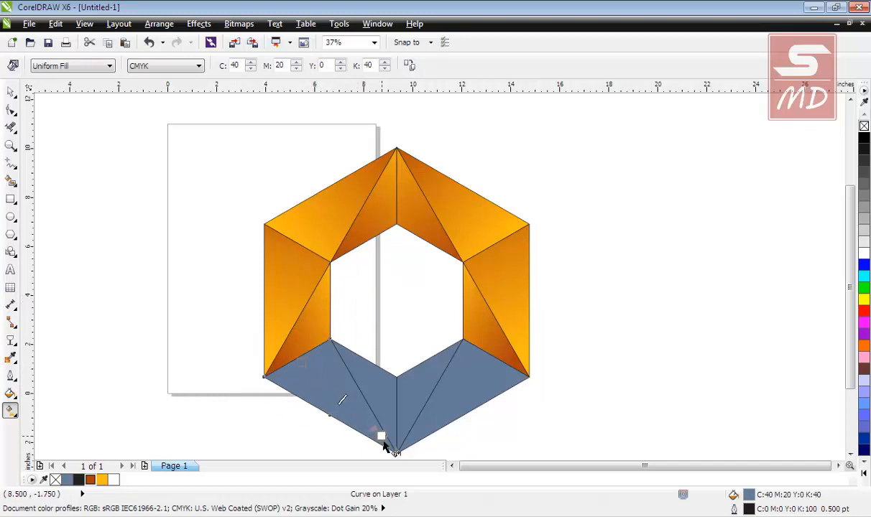
left_click_drag(392, 449, 321, 400)
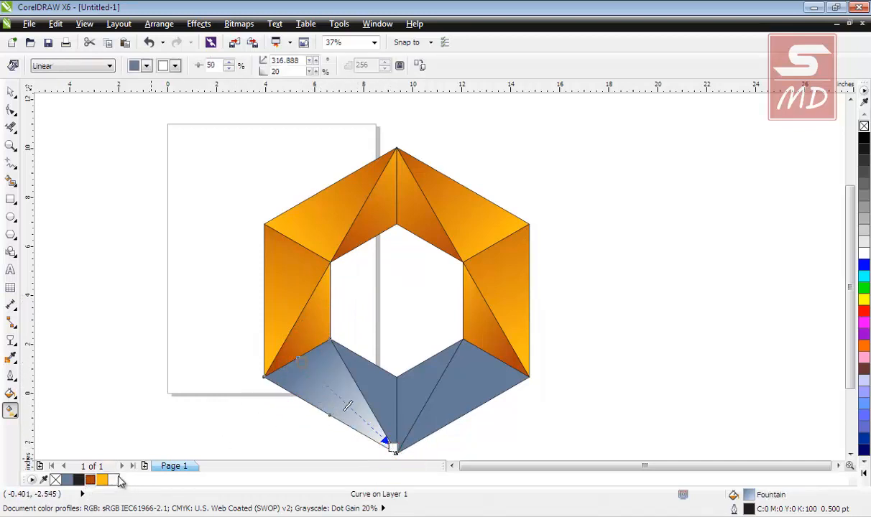
left_click(101, 480)
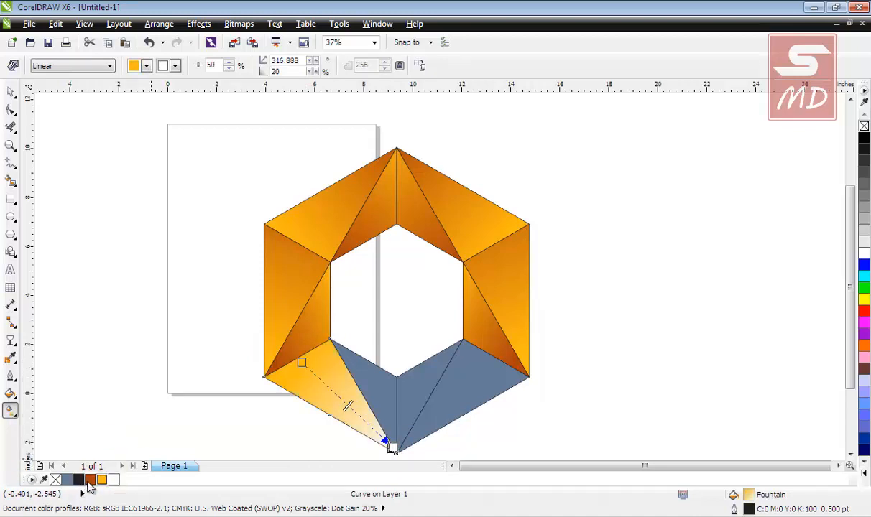
left_click(89, 480)
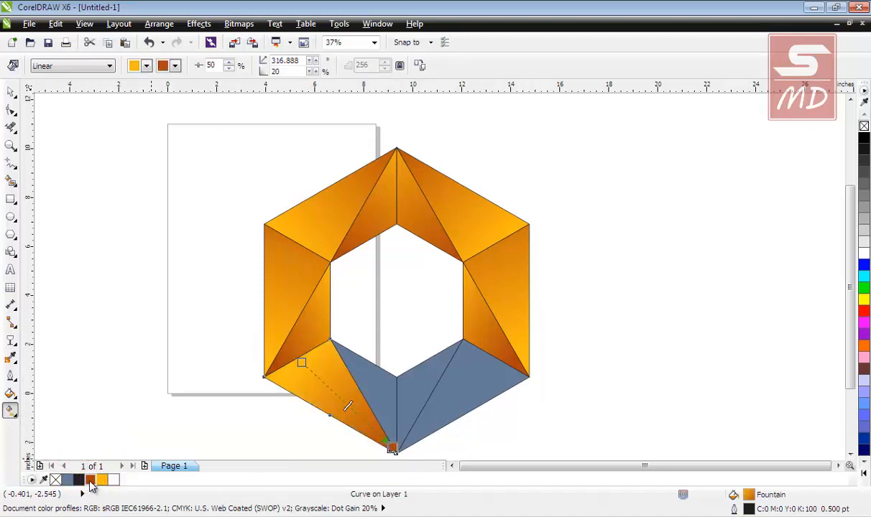
mouse_move(391, 448)
left_mouse_down()
mouse_move(408, 464)
mouse_move(396, 453)
left_mouse_up()
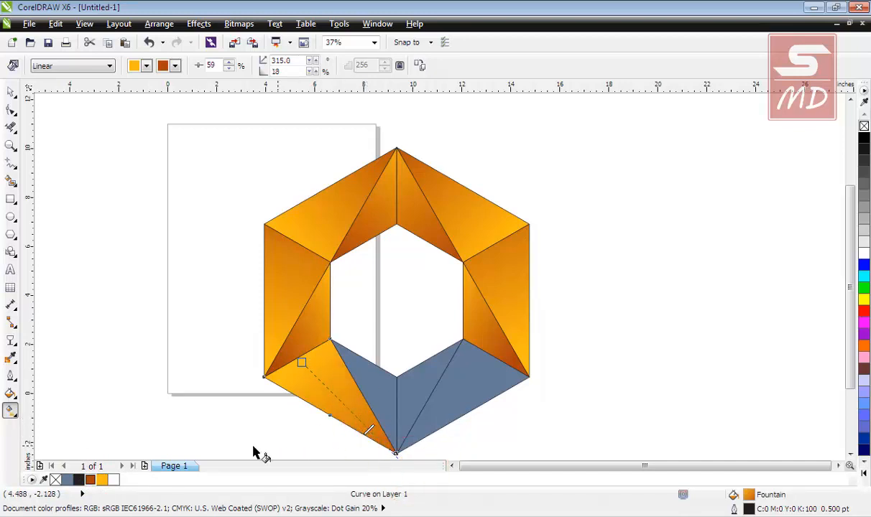
Give the inner lower-left facet a linear fill from rust at the opening's bottom vertex to yellow-orange just past its diagonal edge.
left_click(379, 395)
left_click_drag(394, 381, 361, 397)
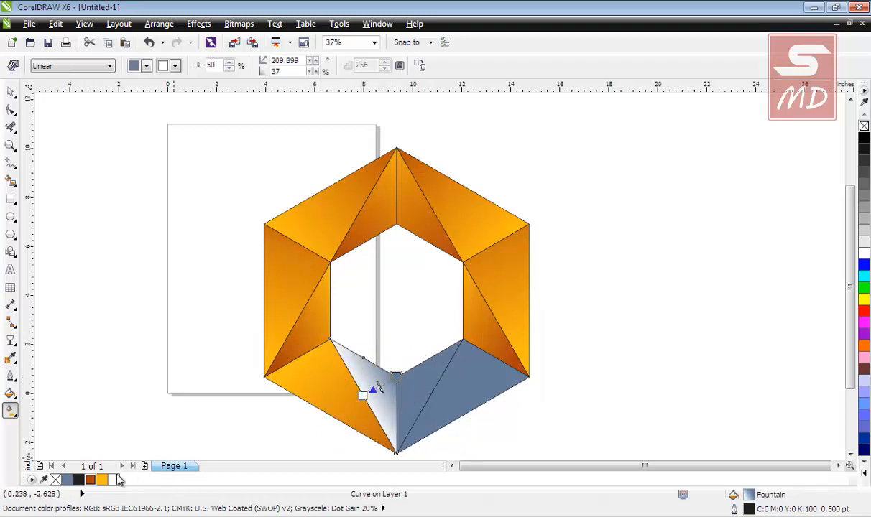
left_click(90, 480)
left_click_drag(105, 479, 352, 392)
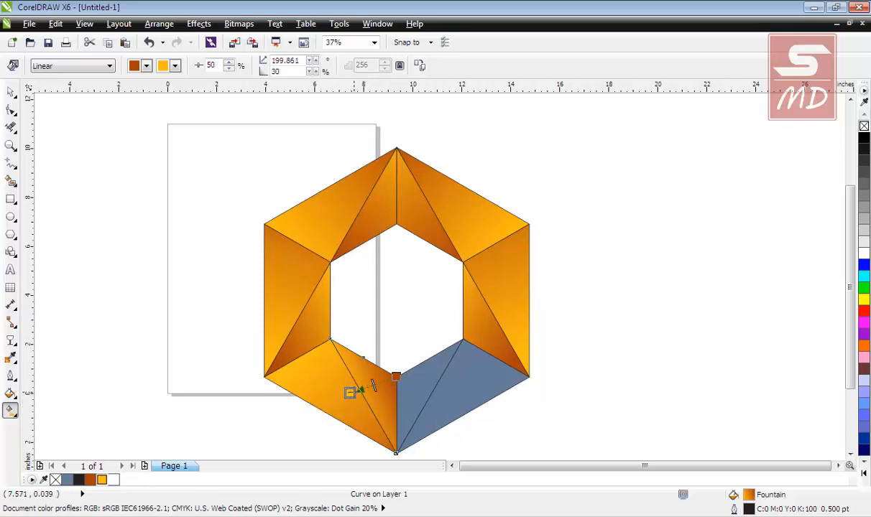
Apply a linear fill to the inner lower-right facet, from yellow-orange left of the opening's bottom vertex to rust on its diagonal edge.
left_click(415, 381)
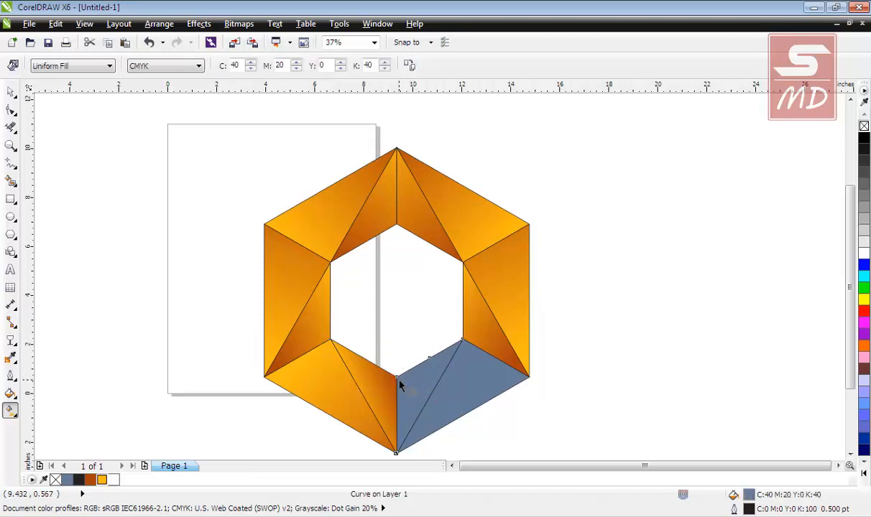
left_click_drag(397, 380, 429, 397)
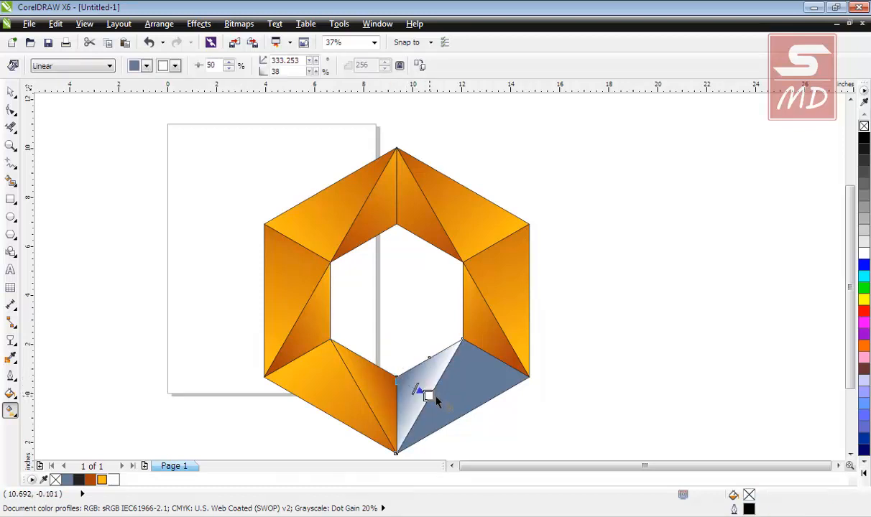
left_click(88, 481)
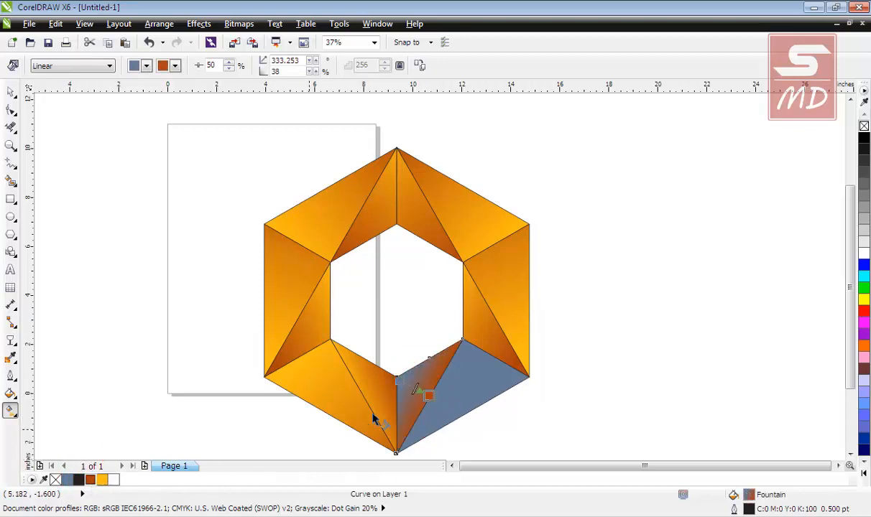
left_click(102, 480)
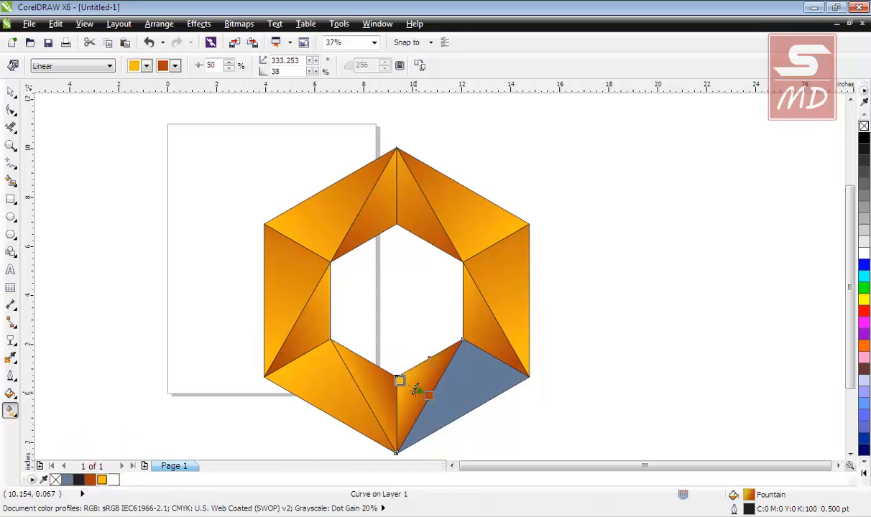
left_click_drag(399, 381, 381, 380)
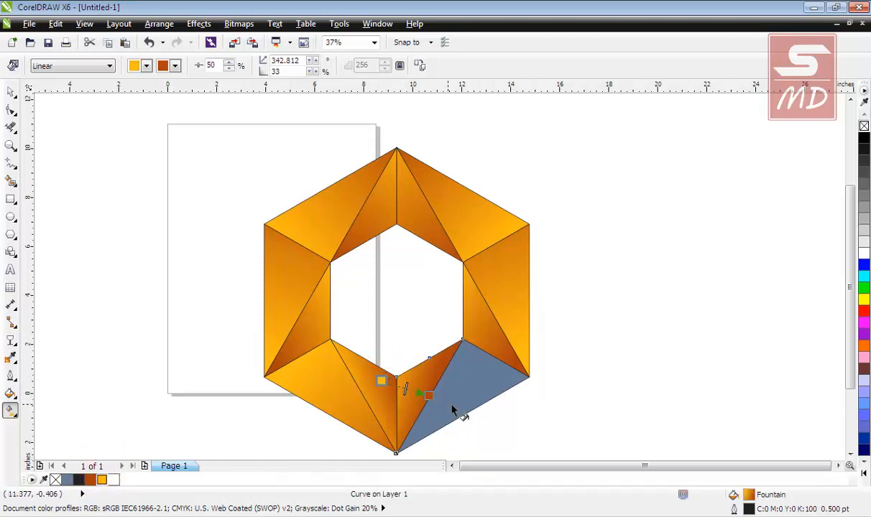
Give the outer lower-right facet a linear fill from rust just beyond the lower-right vertex to yellow-orange mid-facet, midpoint about 35%.
left_click(443, 407)
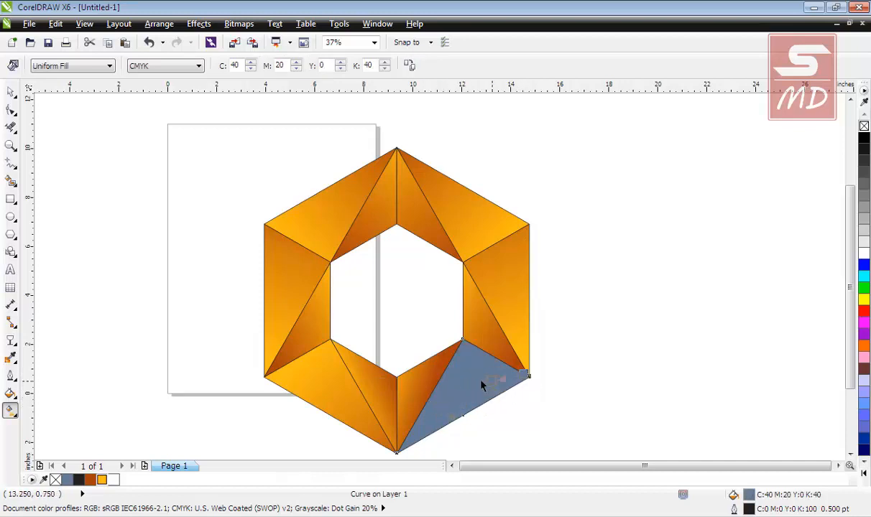
left_click_drag(443, 400, 436, 392)
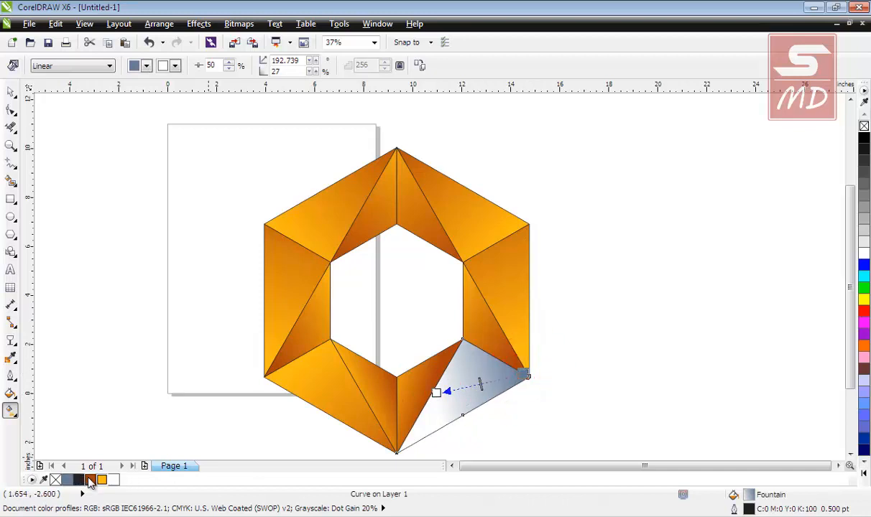
left_click(91, 481)
left_click(101, 480)
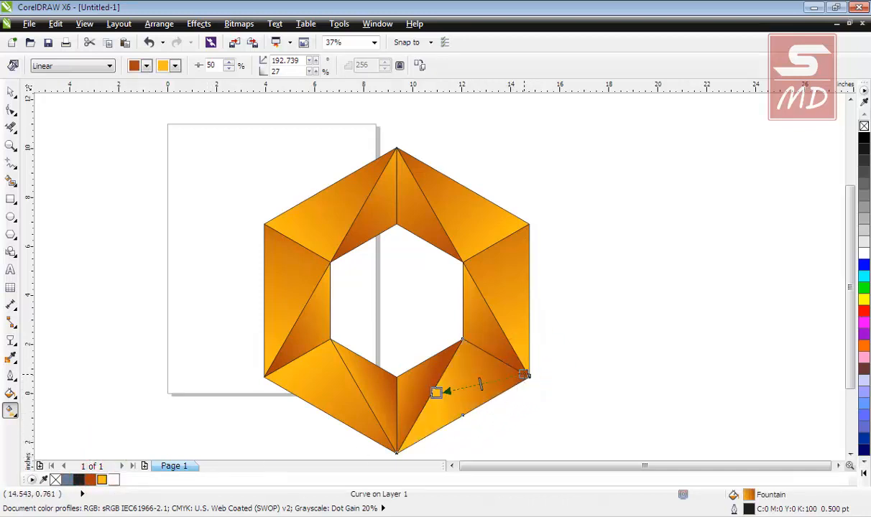
left_click_drag(523, 375, 504, 381)
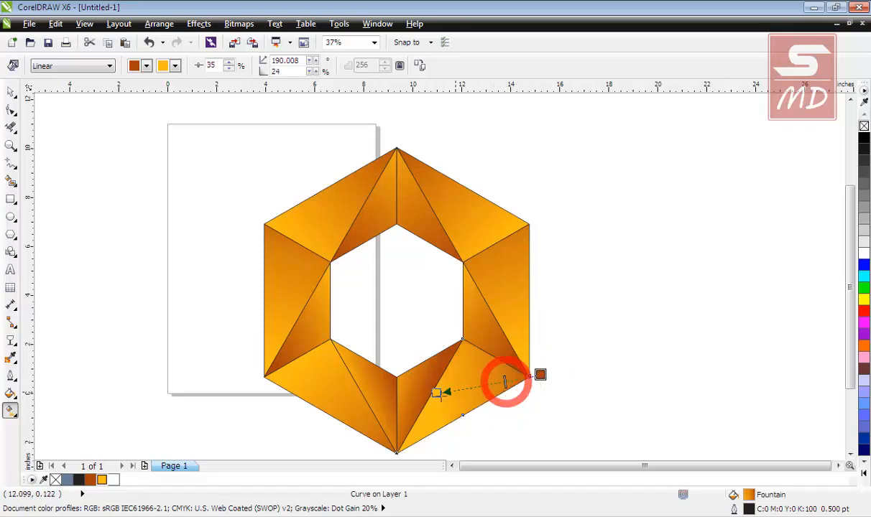
left_click_drag(436, 392, 467, 381)
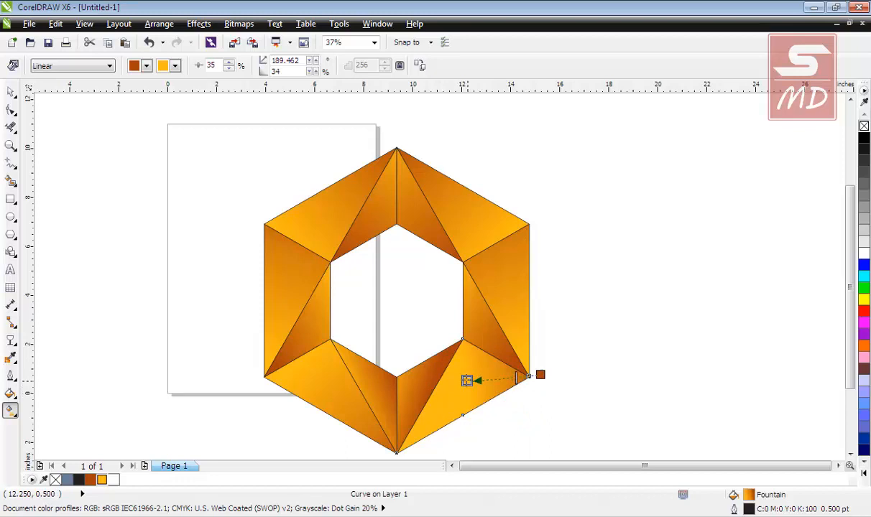
Remove the outlines from all twelve facets of the hexagon.
left_click(11, 92)
left_click(85, 171)
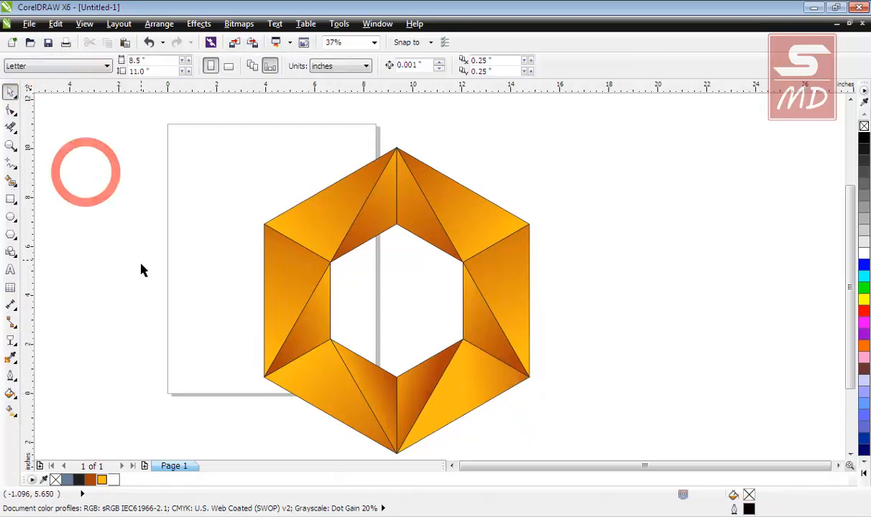
scroll(140, 270, "down", 2)
left_click_drag(192, 214, 381, 397)
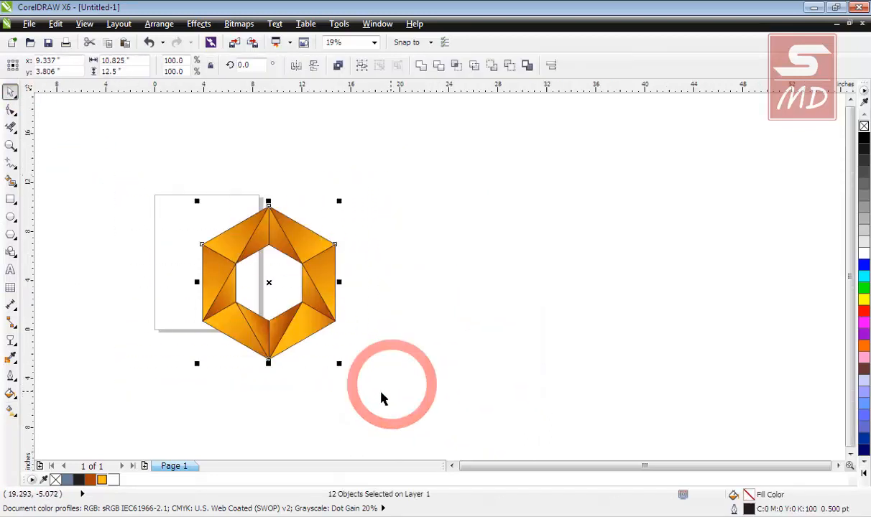
right_click(864, 127)
left_click(586, 264)
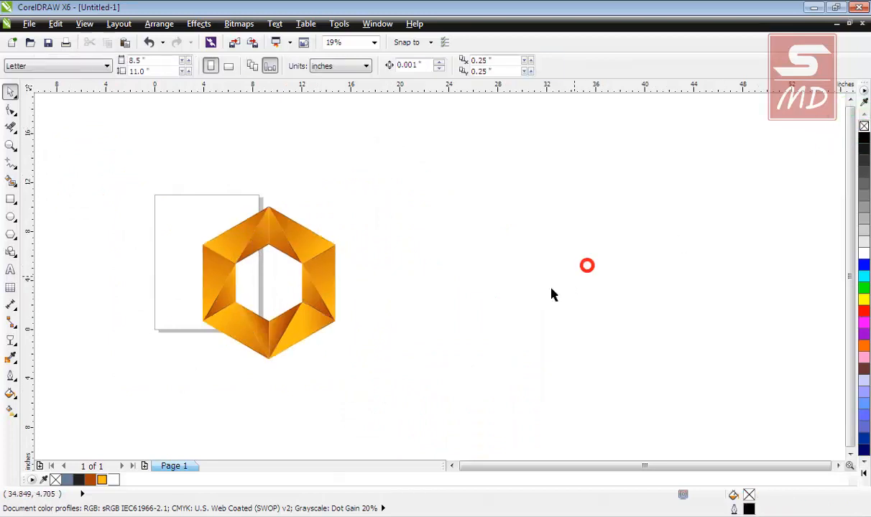
scroll(311, 327, "down", 1)
scroll(310, 327, "up", 1)
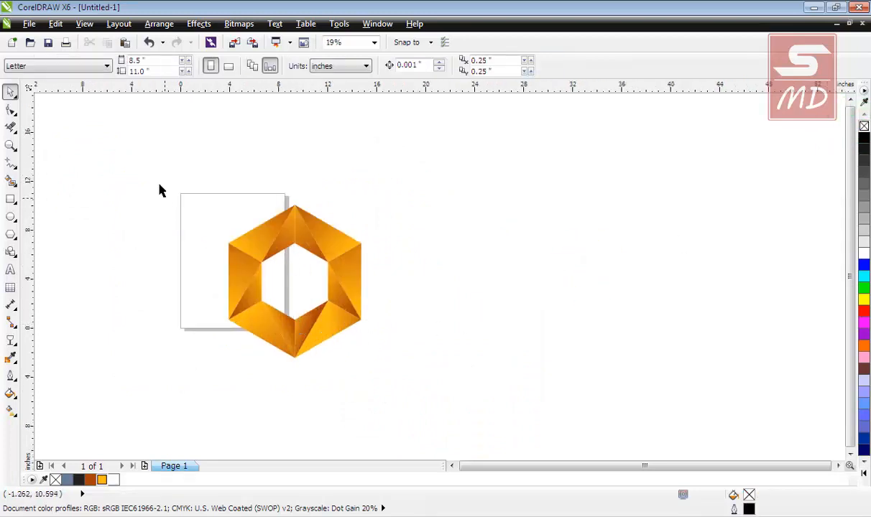
left_click_drag(135, 160, 395, 407)
left_click(405, 334)
Redirect the outer right facet's gradient from rust at the opening's upper-right vertex to yellow-orange outside the hexagon's right edge.
scroll(347, 267, "up", 2)
scroll(349, 272, "down", 2)
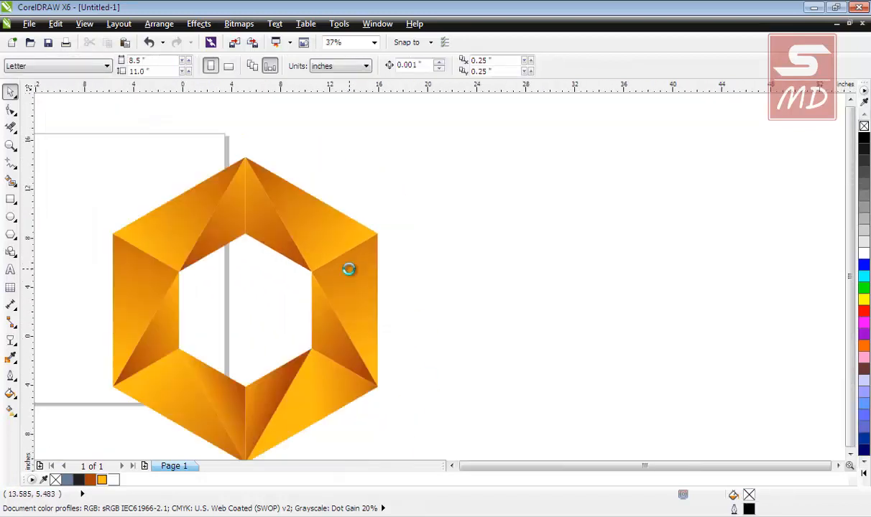
scroll(348, 269, "up", 1)
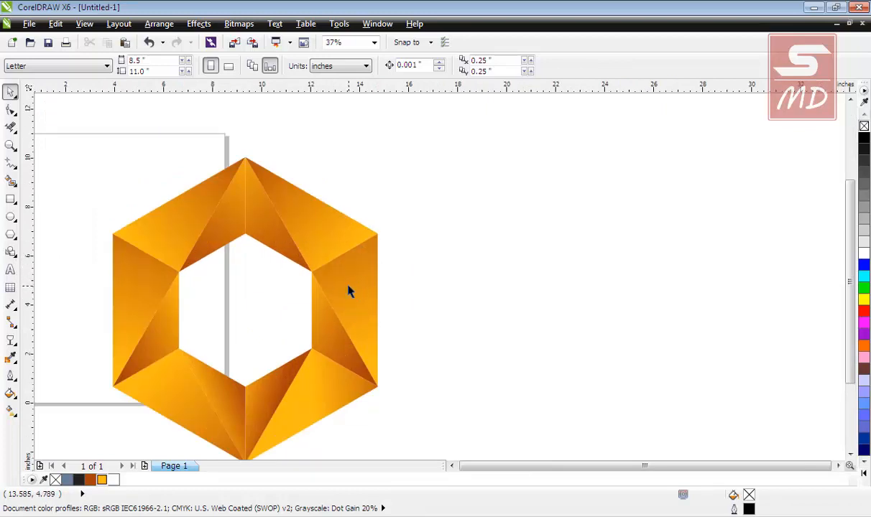
left_click(342, 283)
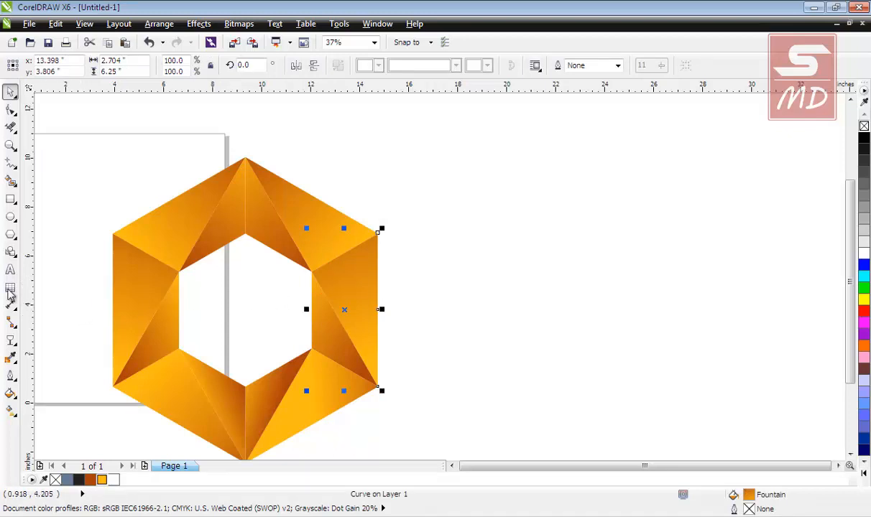
left_click(10, 411)
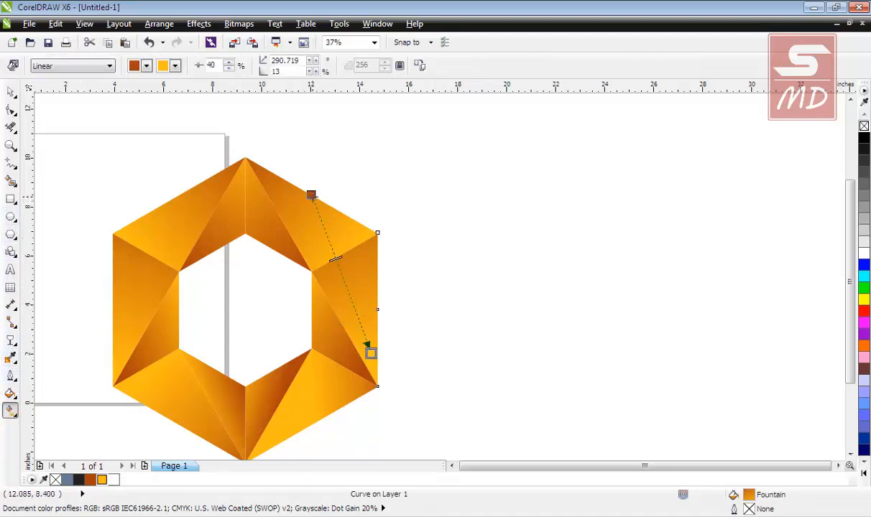
left_click_drag(311, 195, 317, 268)
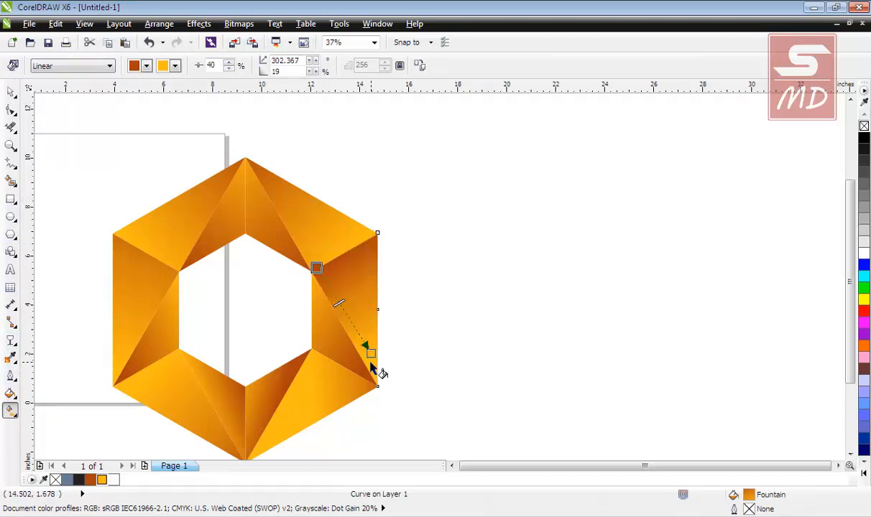
left_click_drag(371, 353, 420, 316)
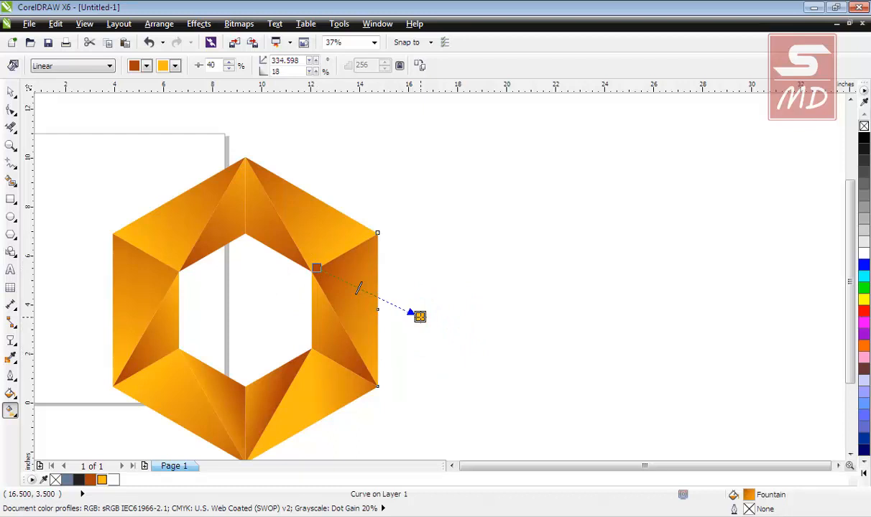
Redirect the outer upper-right facet's gradient from rust outside its upper edge to yellow-orange near the opening's upper-right vertex, midpoint about 44%.
left_click(324, 246)
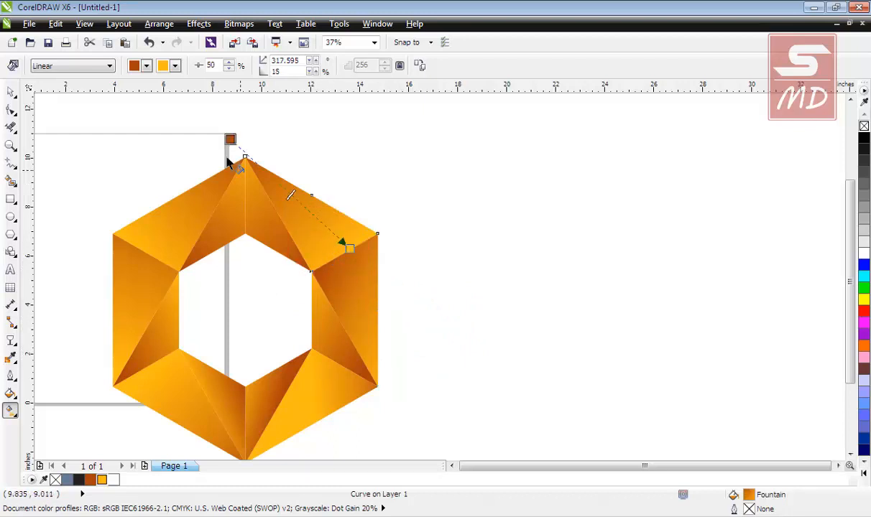
left_click_drag(230, 139, 315, 128)
left_click_drag(349, 249, 310, 260)
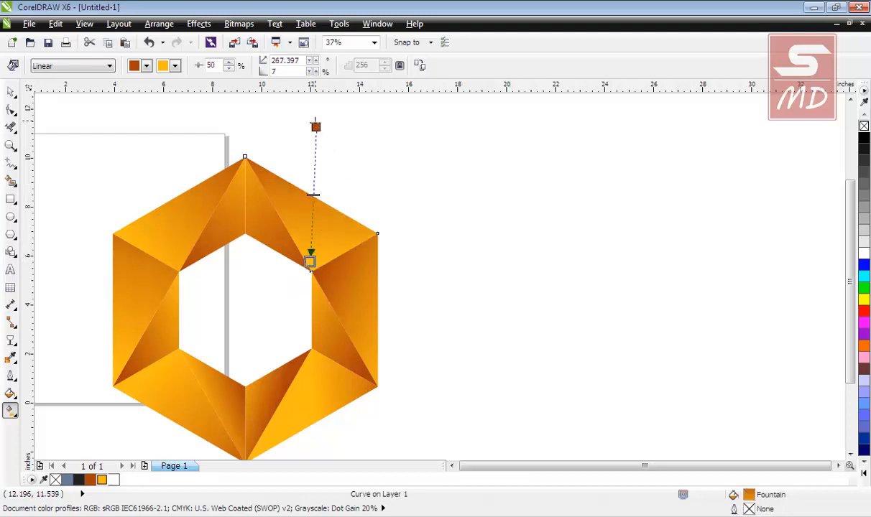
left_click_drag(315, 126, 377, 151)
left_click(343, 203)
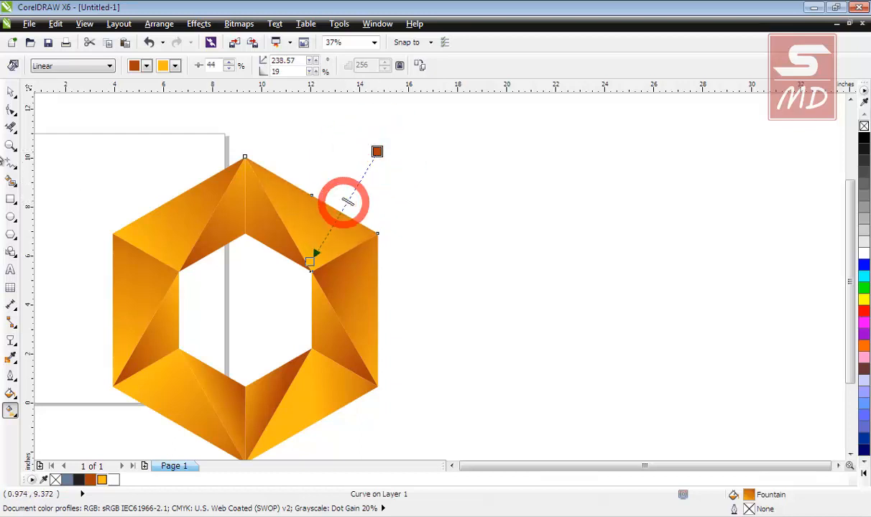
Select all twelve facets of the hexagon and group them into one object.
left_click(11, 93)
left_click(95, 179)
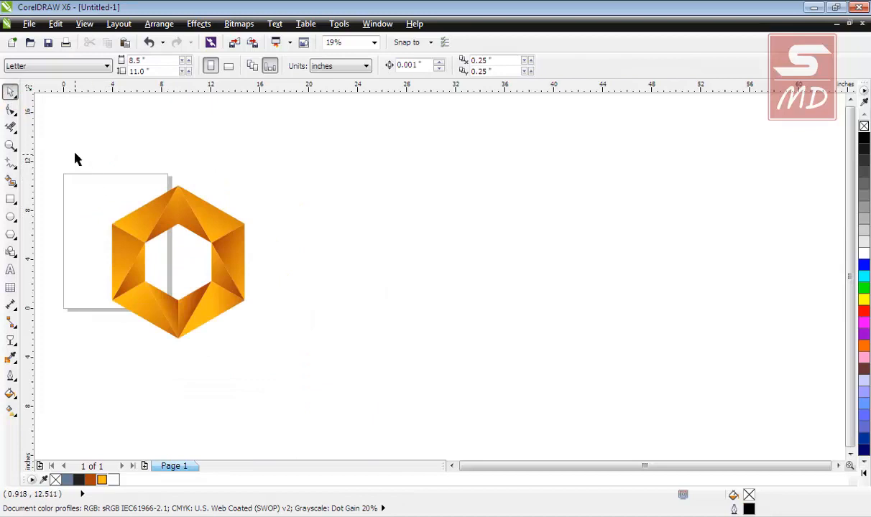
left_click_drag(77, 159, 314, 368)
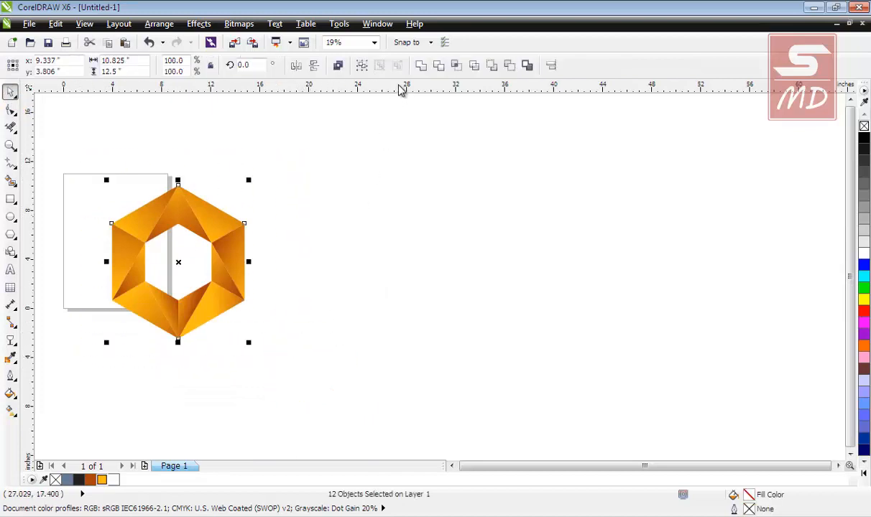
left_click(361, 65)
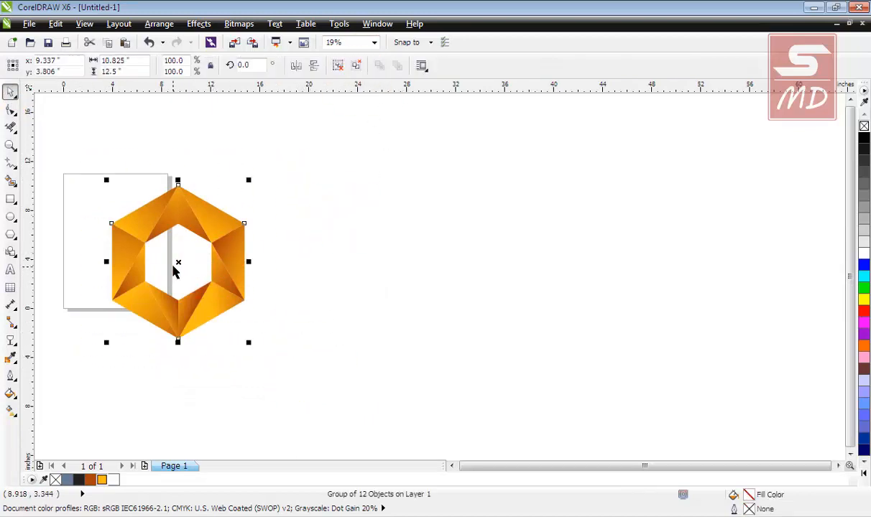
Move the grouped hexagon off the page to the blank area on its right, centred at about x 20.84, y 5.75 inches.
left_click_drag(175, 272, 316, 244)
left_click(266, 338)
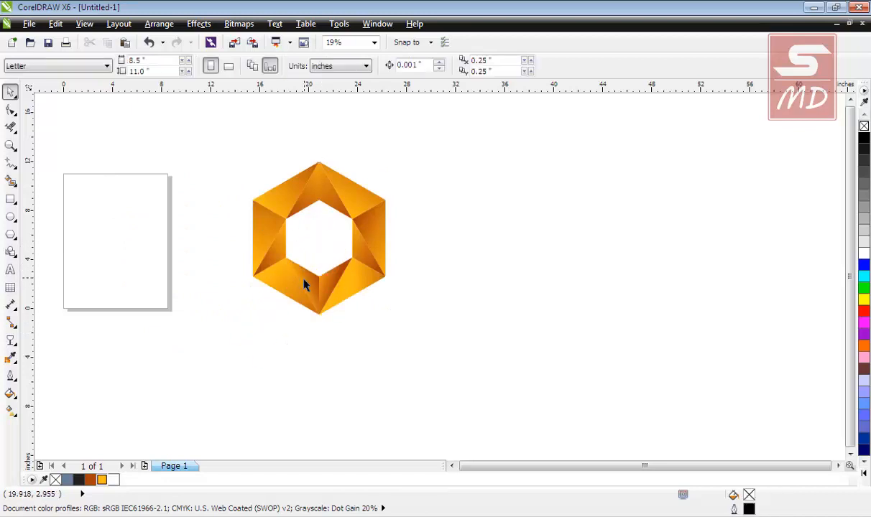
left_click(298, 286)
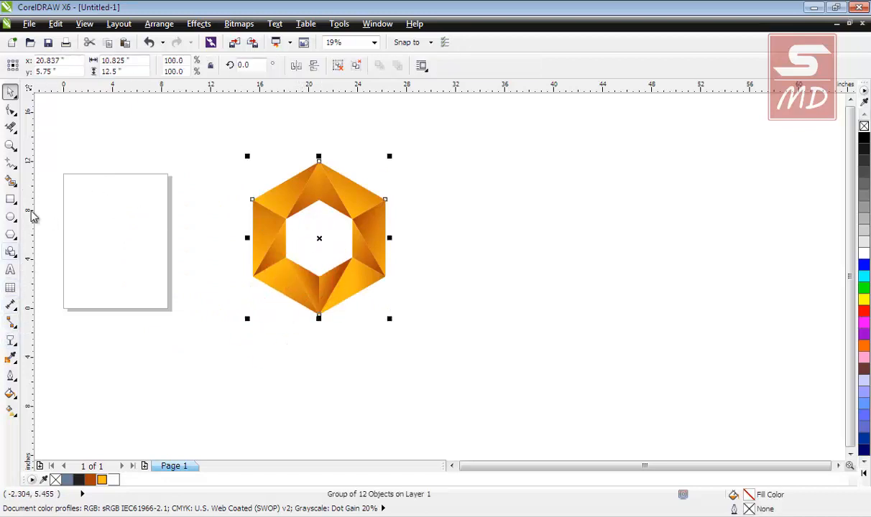
Draw a flat ellipse about 8.25 by 1.25 inches to the right of the hexagon, filled black with no outline.
left_click(10, 218)
left_click_drag(525, 275, 625, 291)
left_click(10, 91)
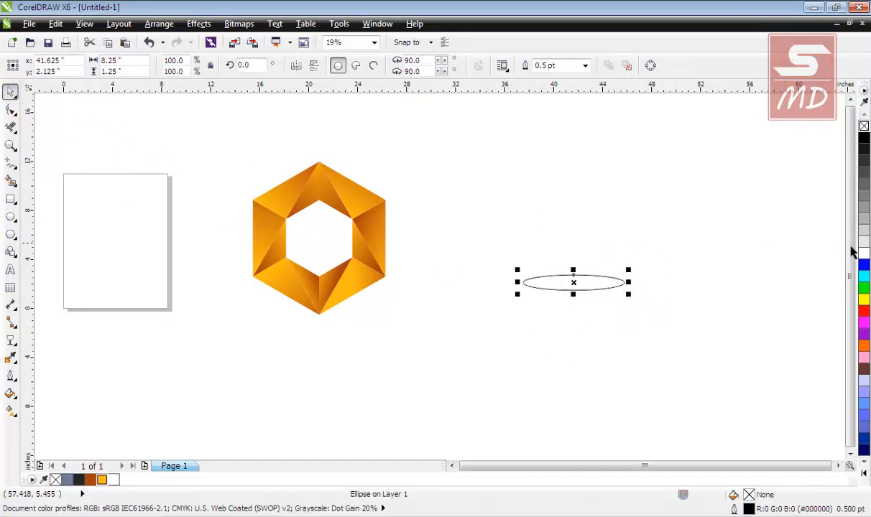
left_click(865, 137)
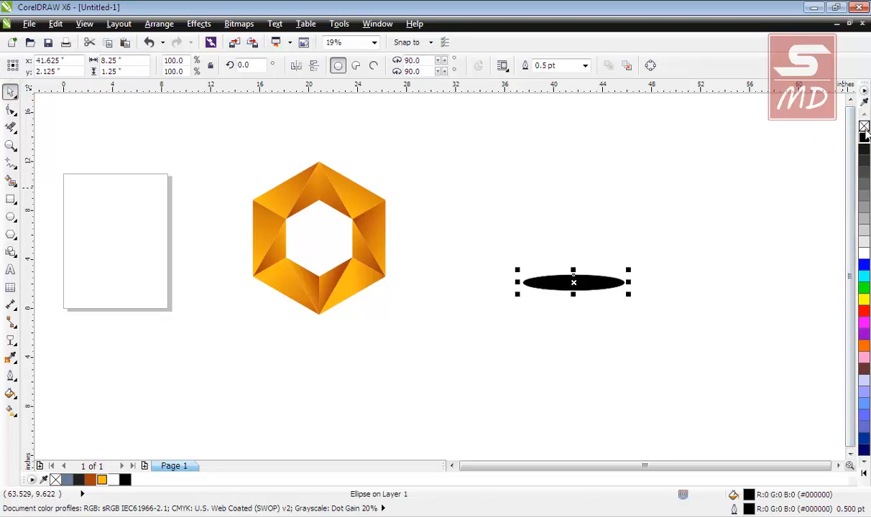
right_click(865, 128)
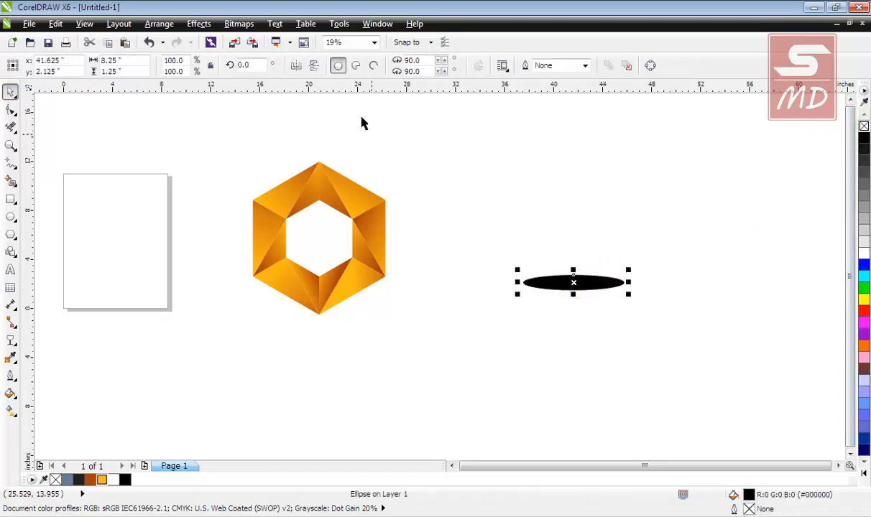
Convert the black ellipse to a 300 dpi RGB bitmap with transparent background and apply a 33-pixel Gaussian Blur.
left_click(239, 23)
left_click(248, 42)
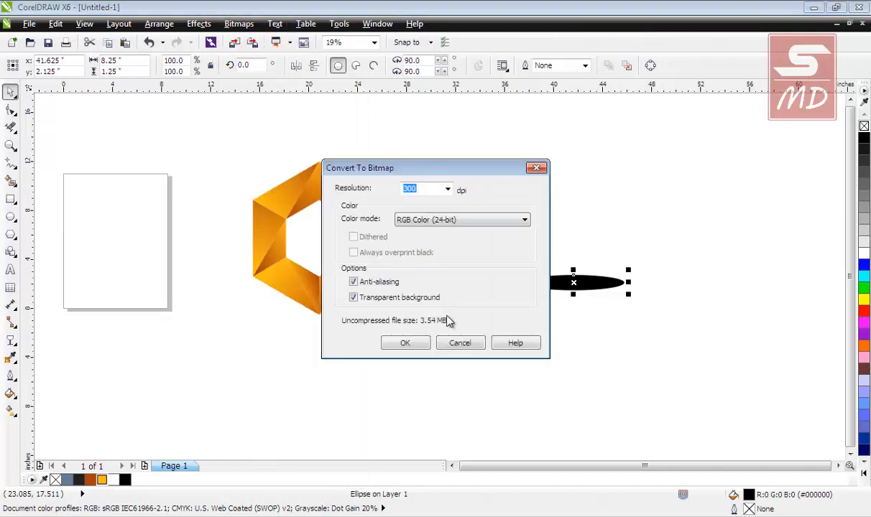
left_click(406, 343)
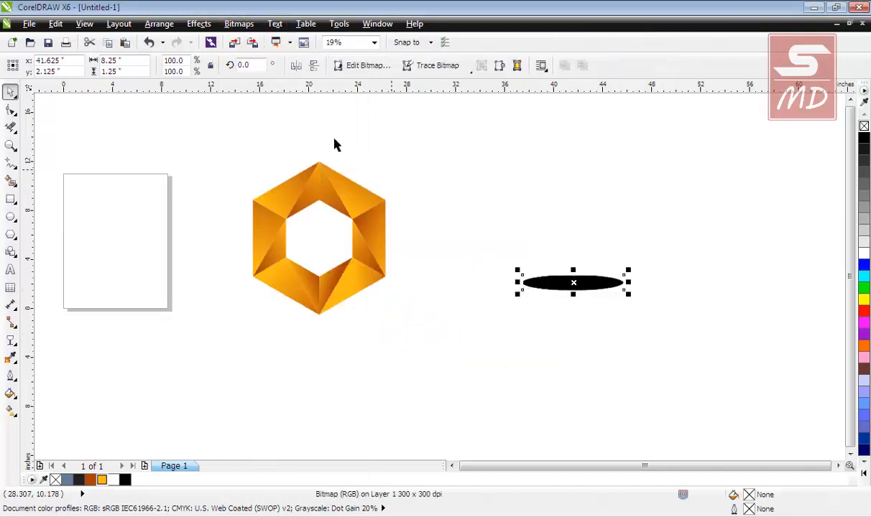
left_click(239, 24)
mouse_move(260, 351)
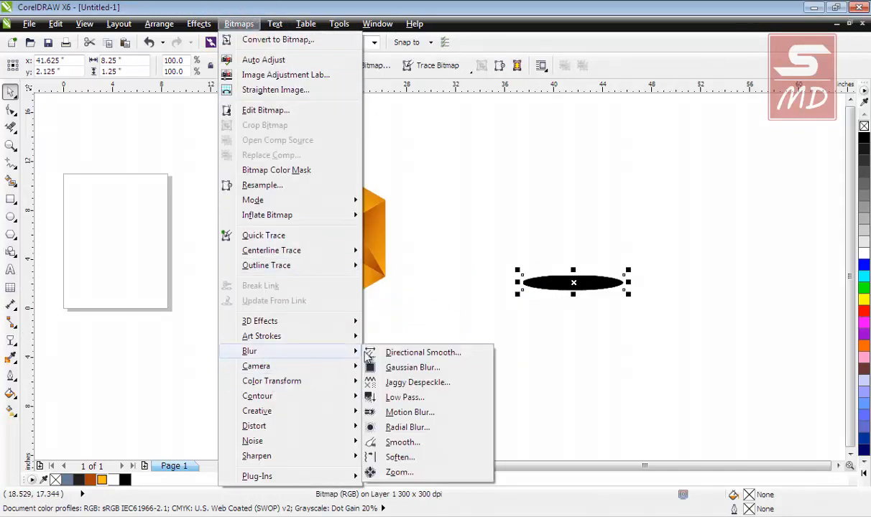
left_click(399, 365)
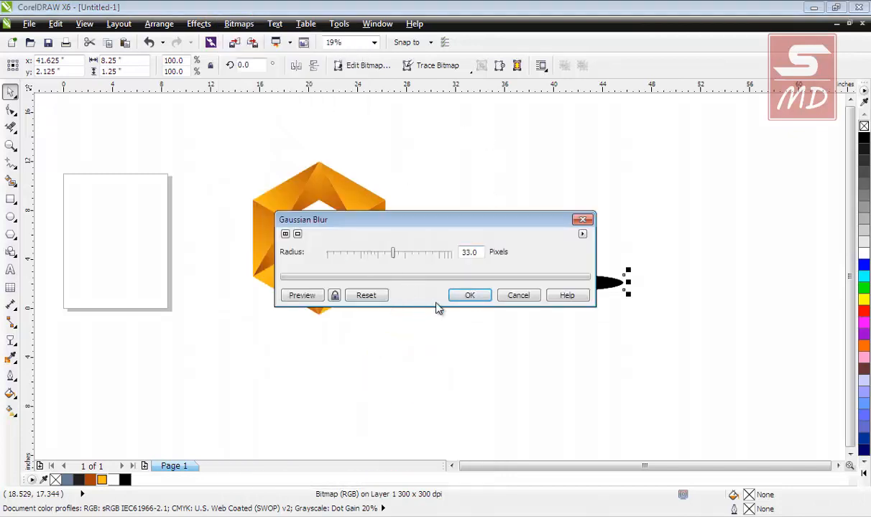
left_click(470, 296)
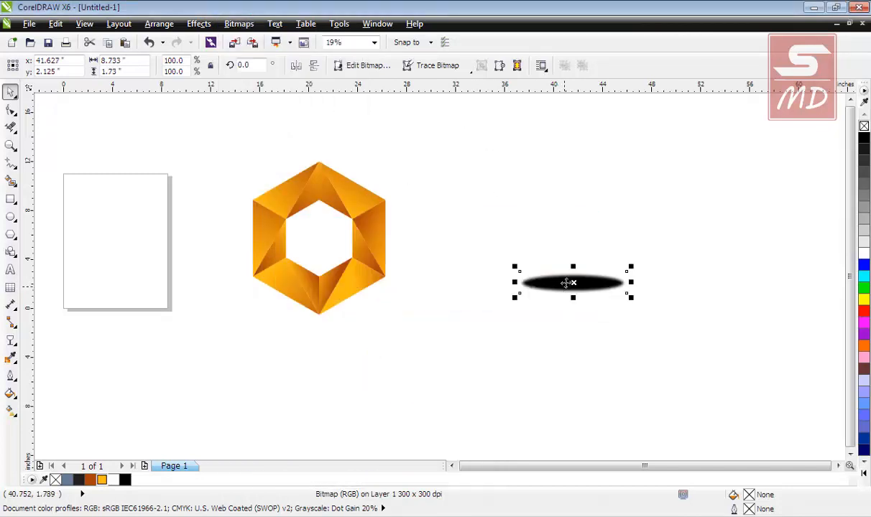
Apply another Gaussian Blur with a 73-pixel radius to the ellipse bitmap.
left_click(238, 24)
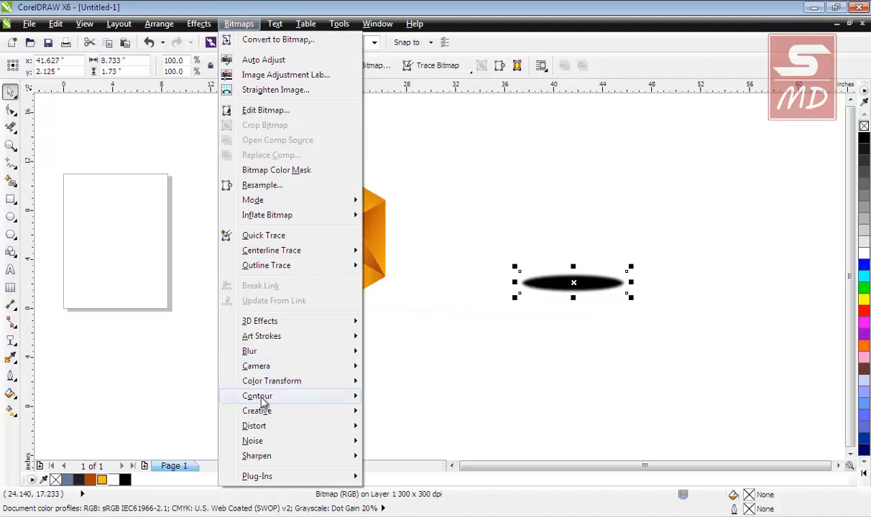
mouse_move(365, 353)
left_click(412, 368)
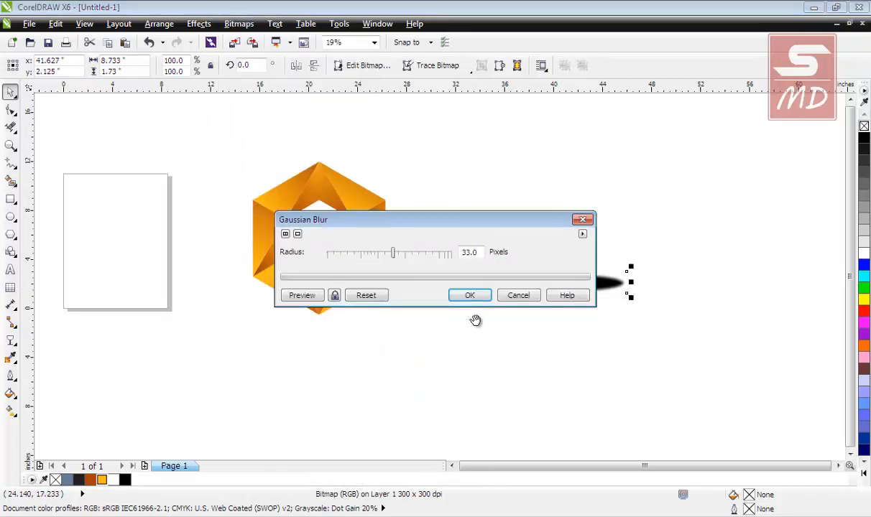
left_click_drag(393, 253, 419, 253)
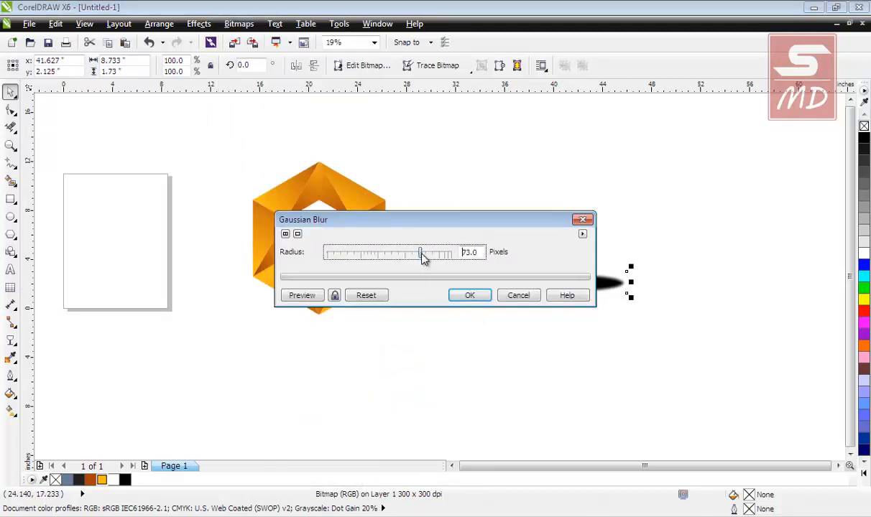
left_click(469, 298)
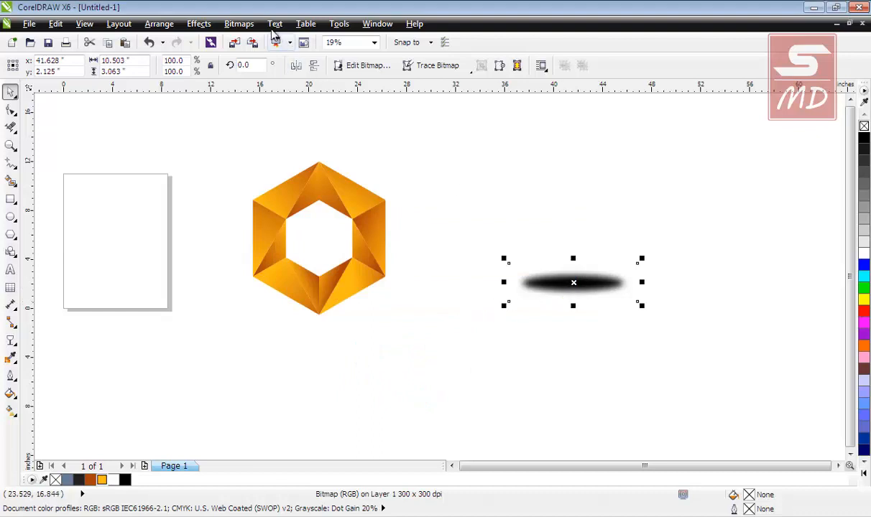
Soften the ellipse bitmap further with a Gaussian Blur of 105 pixels.
left_click(238, 23)
mouse_move(363, 356)
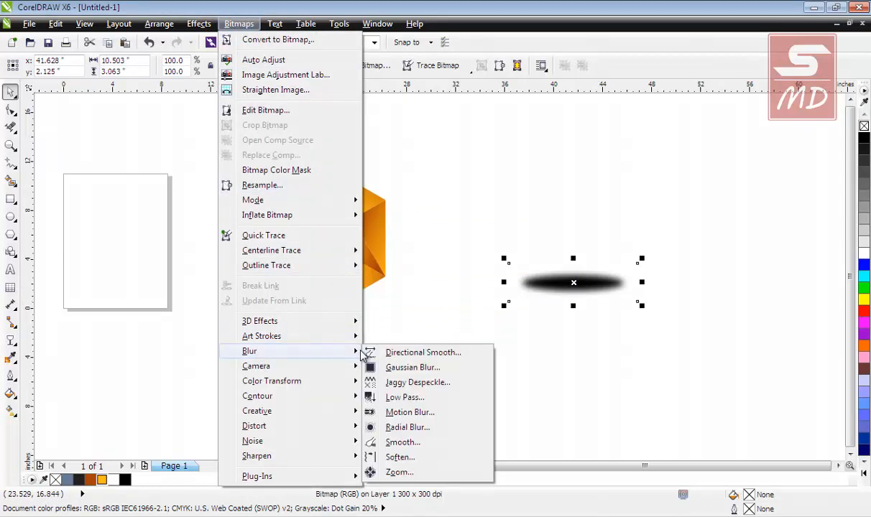
left_click(399, 368)
left_click_drag(421, 252, 439, 252)
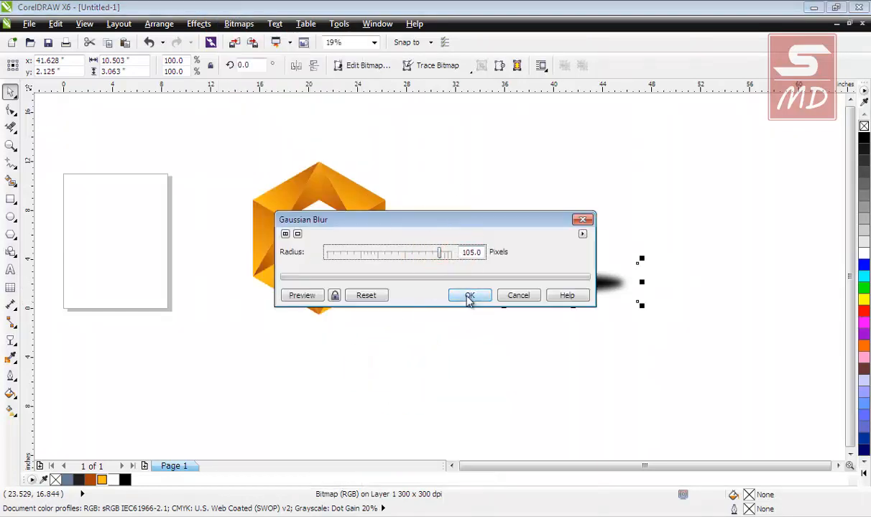
left_click(468, 297)
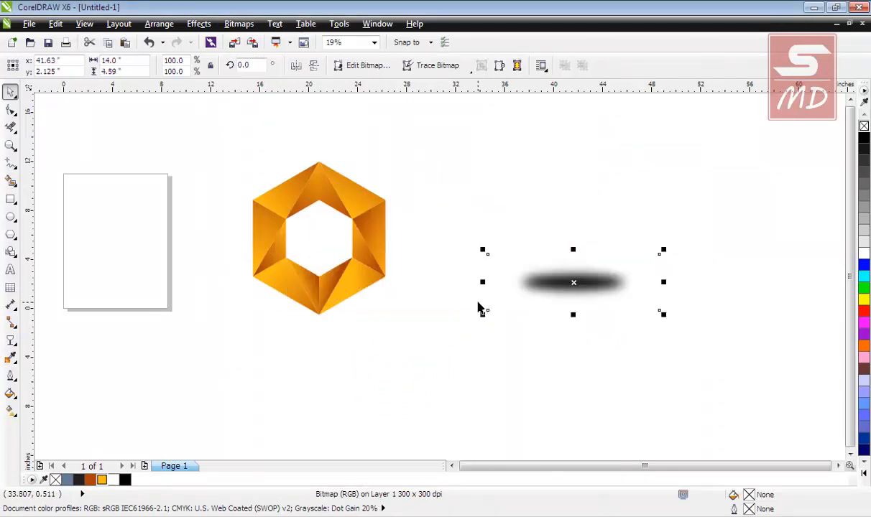
Centre the blurred ellipse on the hexagon's bottom vertex and apply a 250-pixel Gaussian Blur to it.
left_click_drag(573, 282, 317, 319)
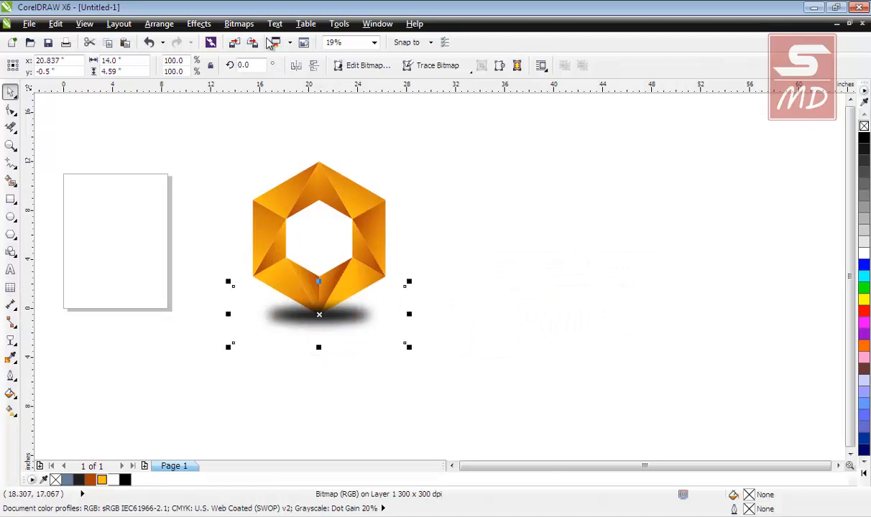
left_click(238, 24)
mouse_move(340, 362)
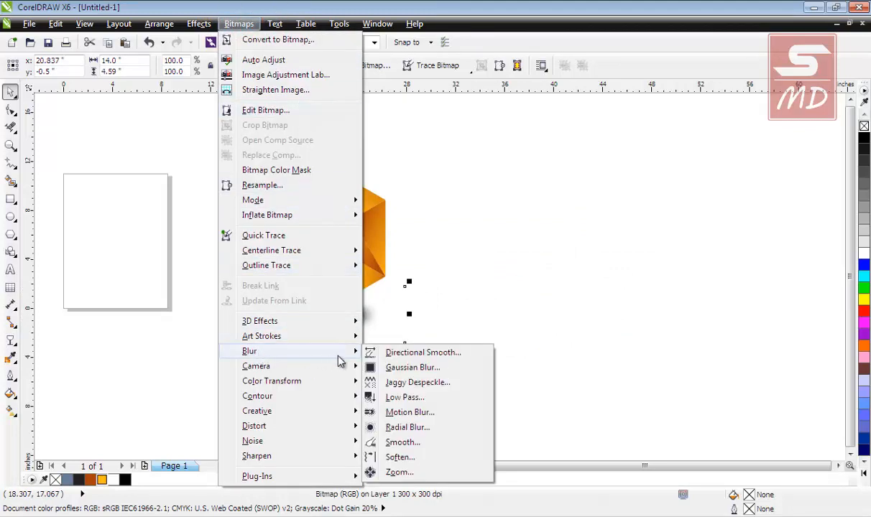
left_click(402, 367)
left_click_drag(443, 257, 452, 254)
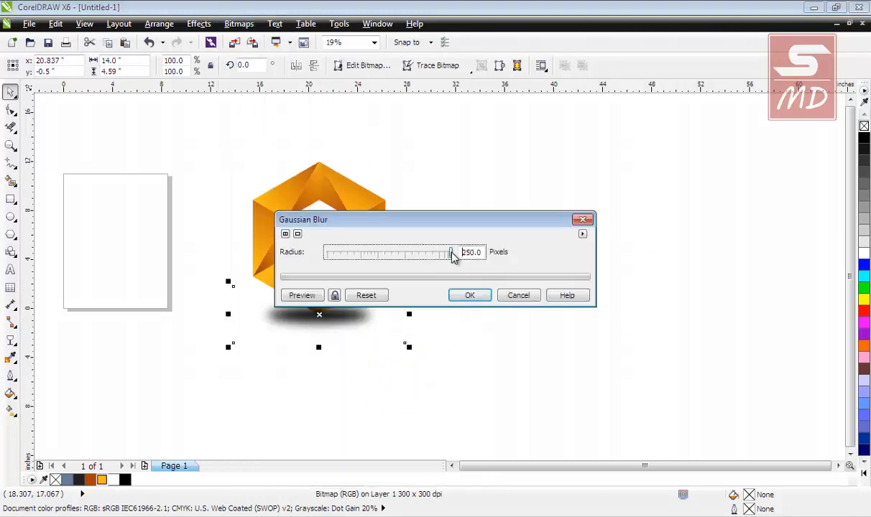
left_click(468, 296)
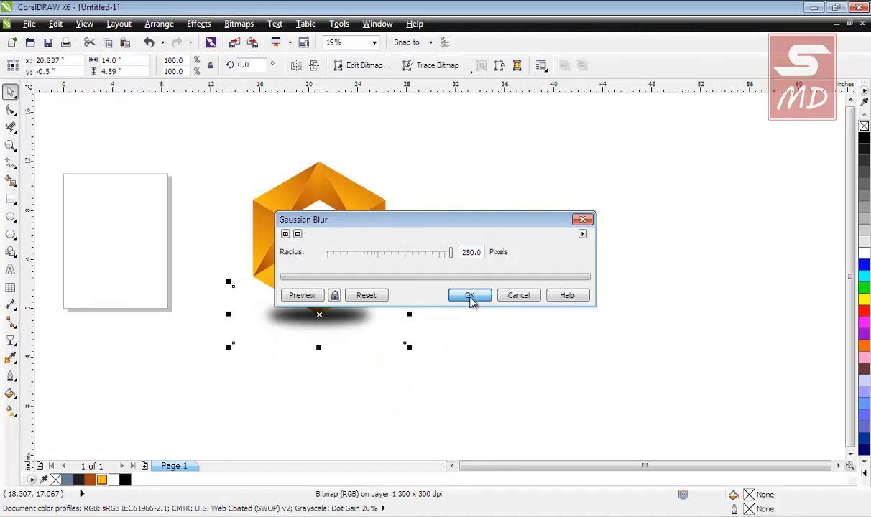
left_click(470, 297)
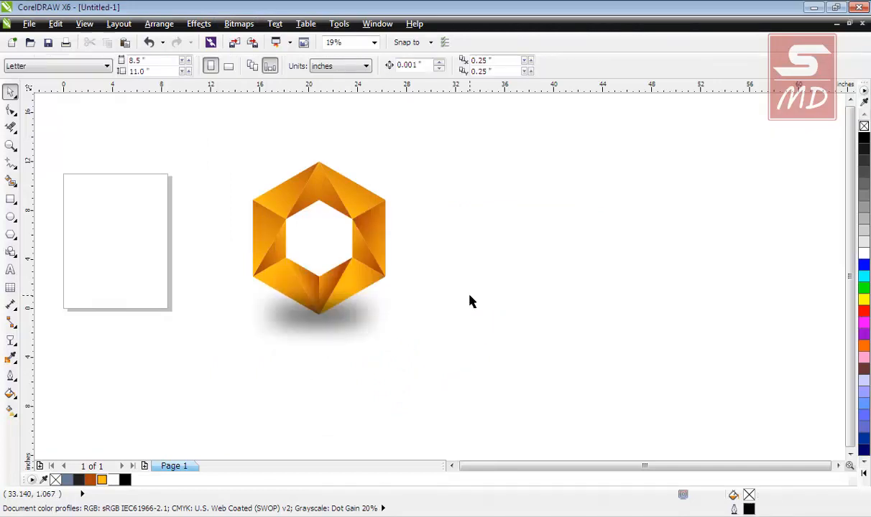
Send the blurred shadow to the back, behind the hexagon group.
left_click(328, 329)
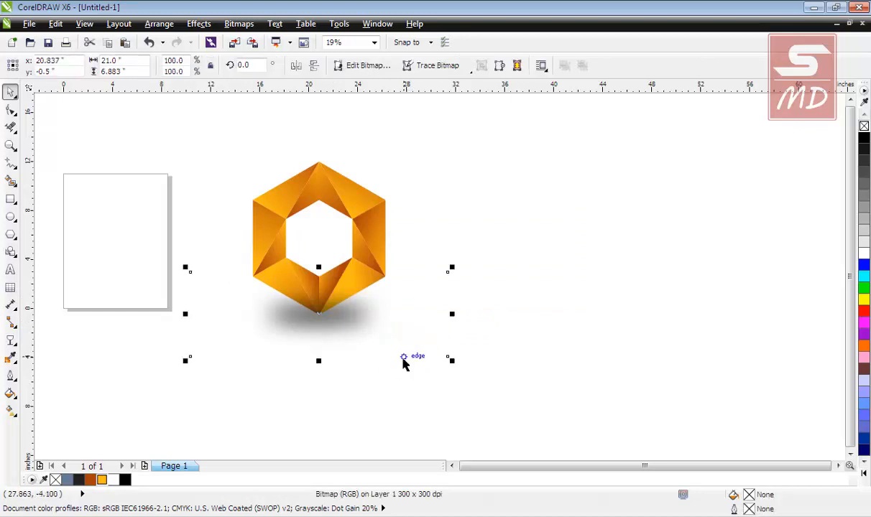
key("shift+Page_Down")
left_click(530, 282)
Shift the shadow slightly right and up beneath the hexagon's bottom vertex, then deselect it.
left_click(319, 328)
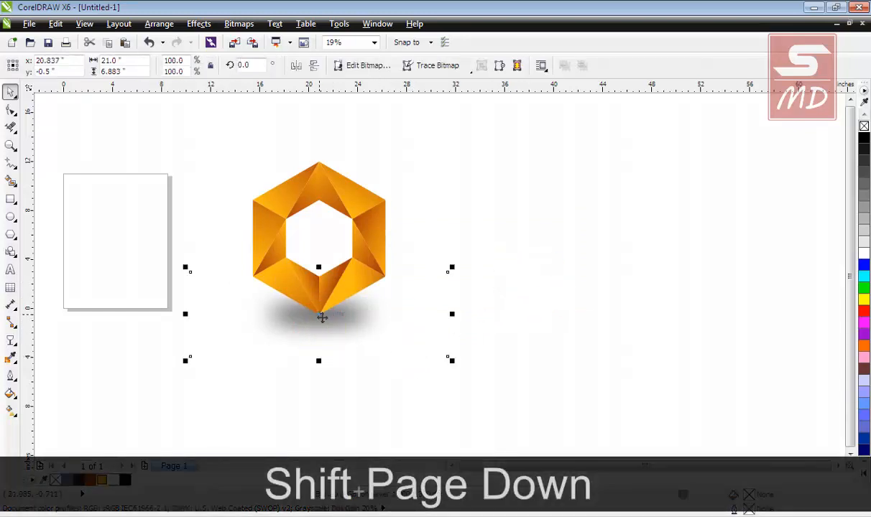
left_click_drag(321, 316, 329, 318)
key("Left")
key("Left")
key("Left")
key("Left")
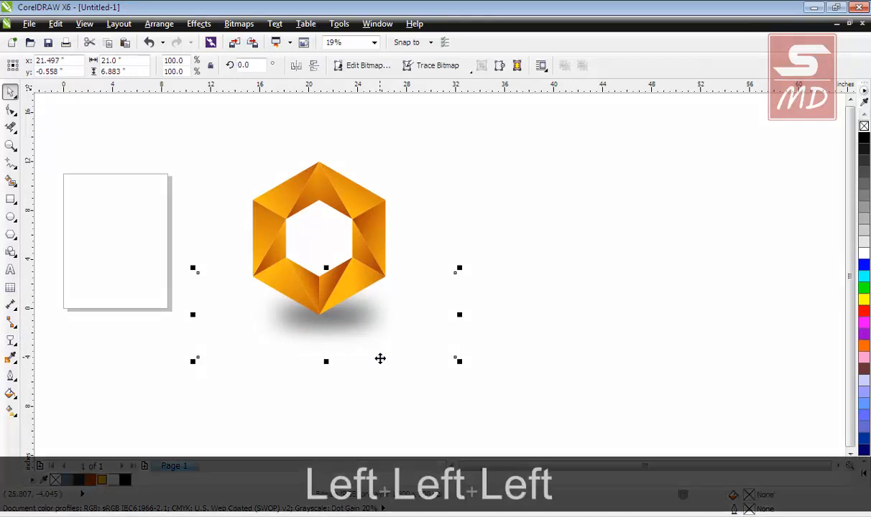
left_click_drag(352, 325, 346, 319)
left_click(345, 325)
key("Up")
left_click(530, 259)
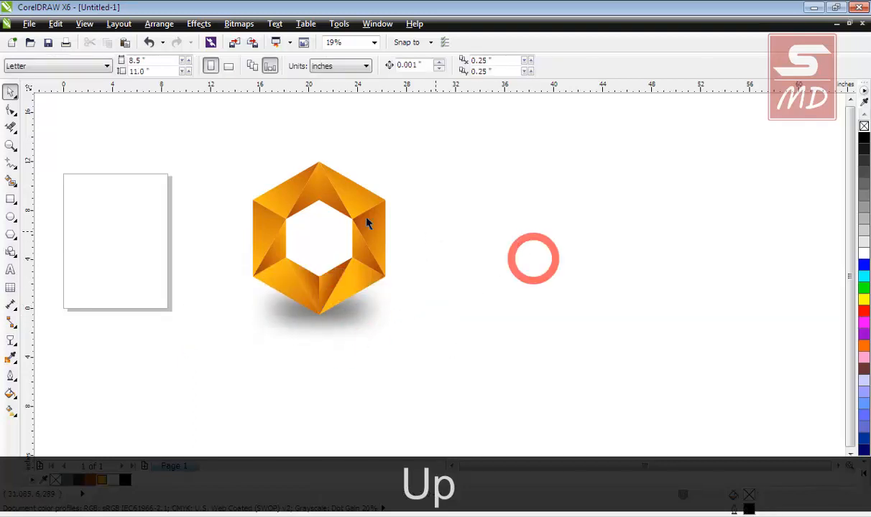
left_click_drag(223, 140, 493, 435)
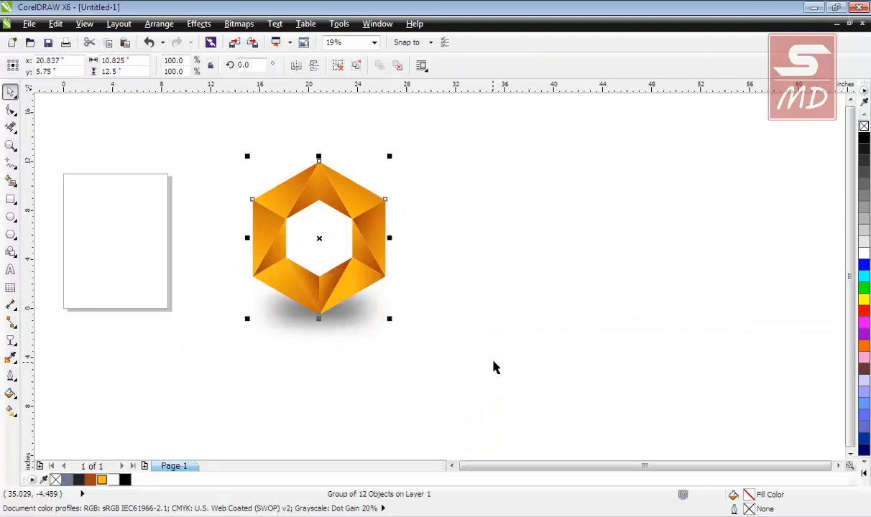
key("F4")
left_click(132, 257)
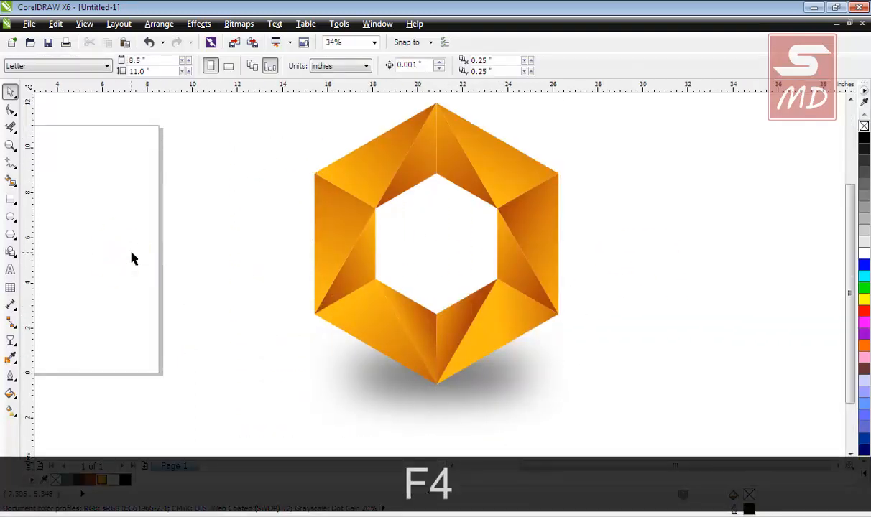